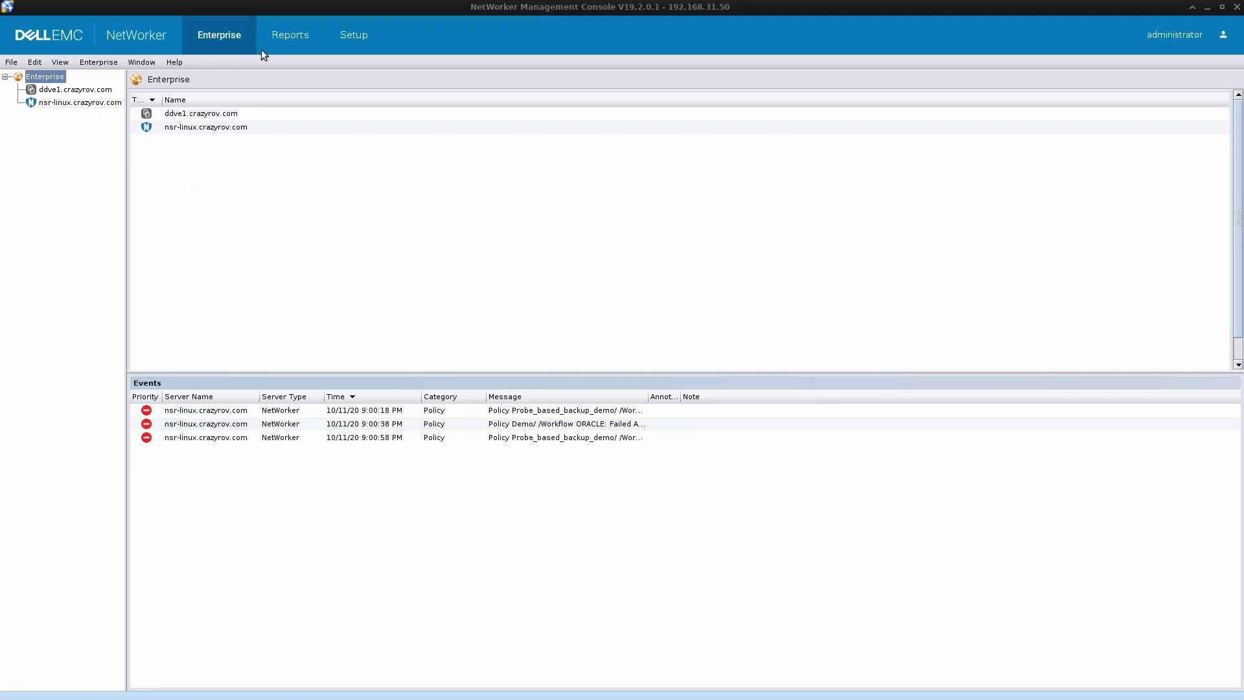
# - Go to the Setup area's Users and Roles > External Authority list
pyautogui.click(356, 36)
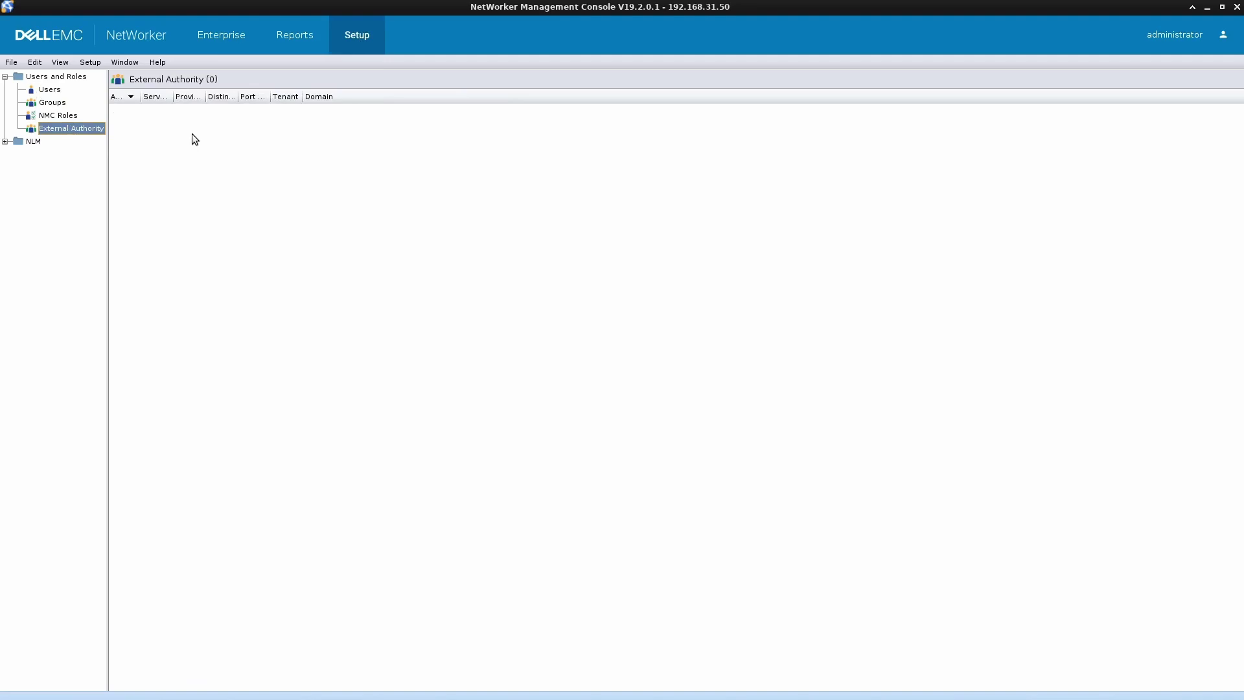
# - Start a new external authentication authority with its advanced options shown
pyautogui.rightClick(192, 134)
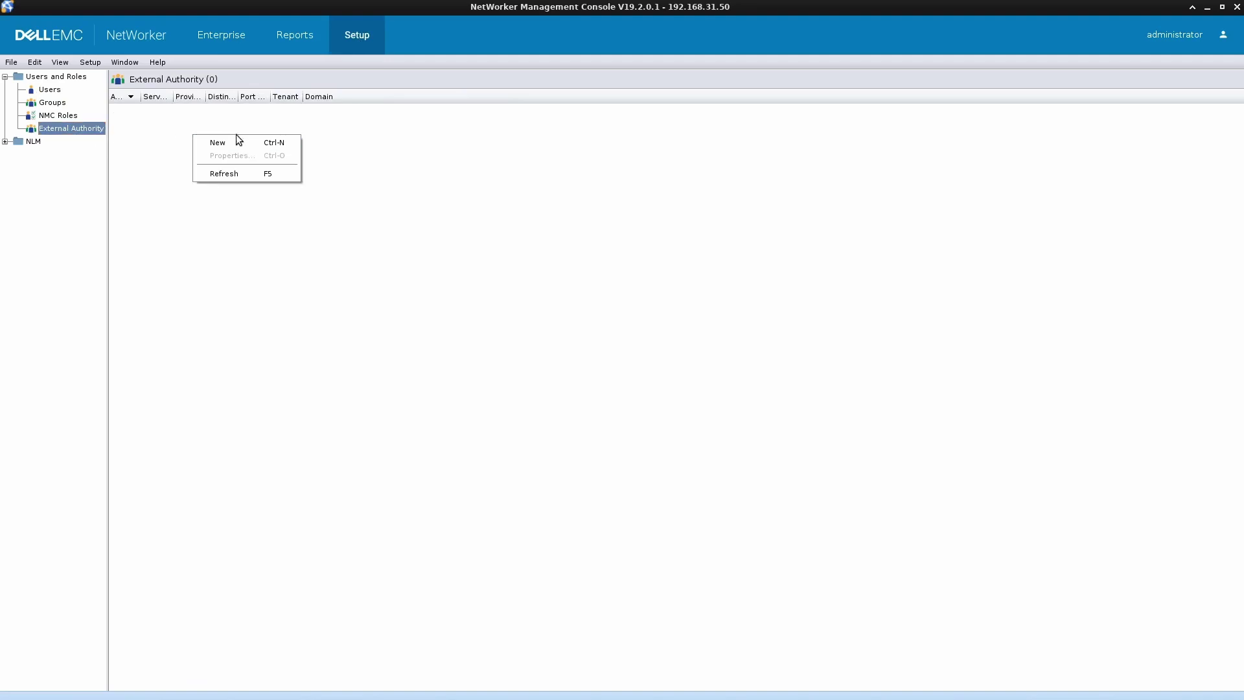
pyautogui.rightClick(74, 132)
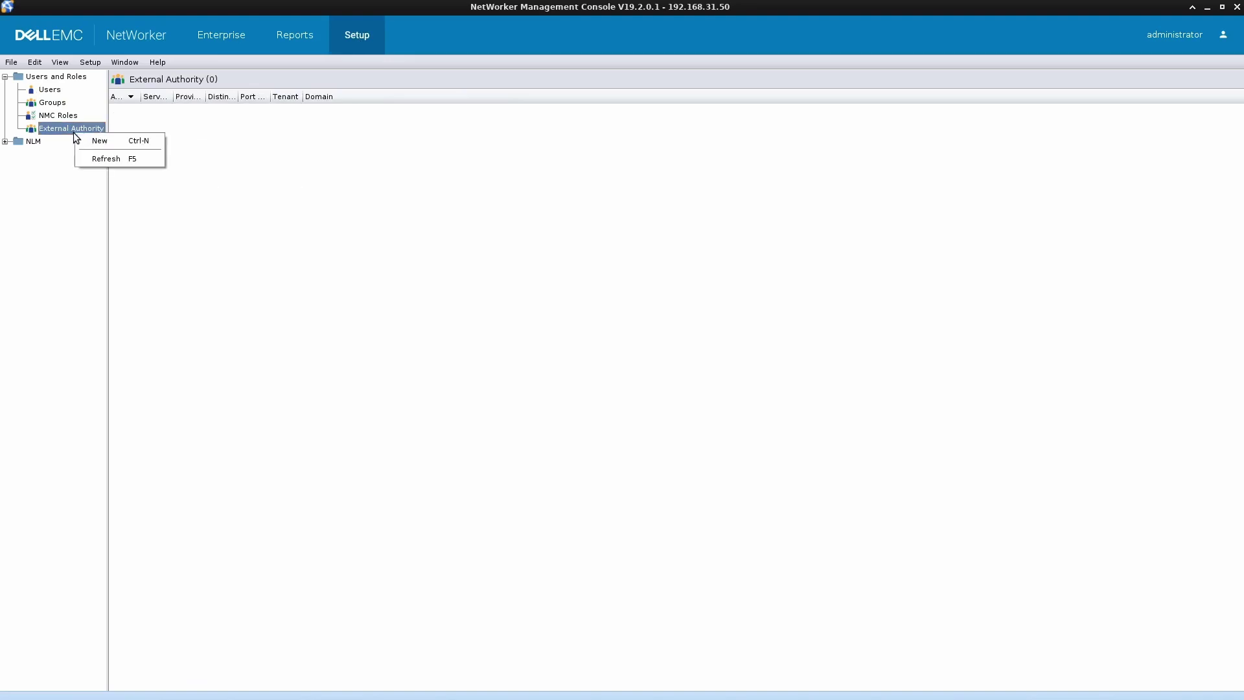
pyautogui.click(146, 141)
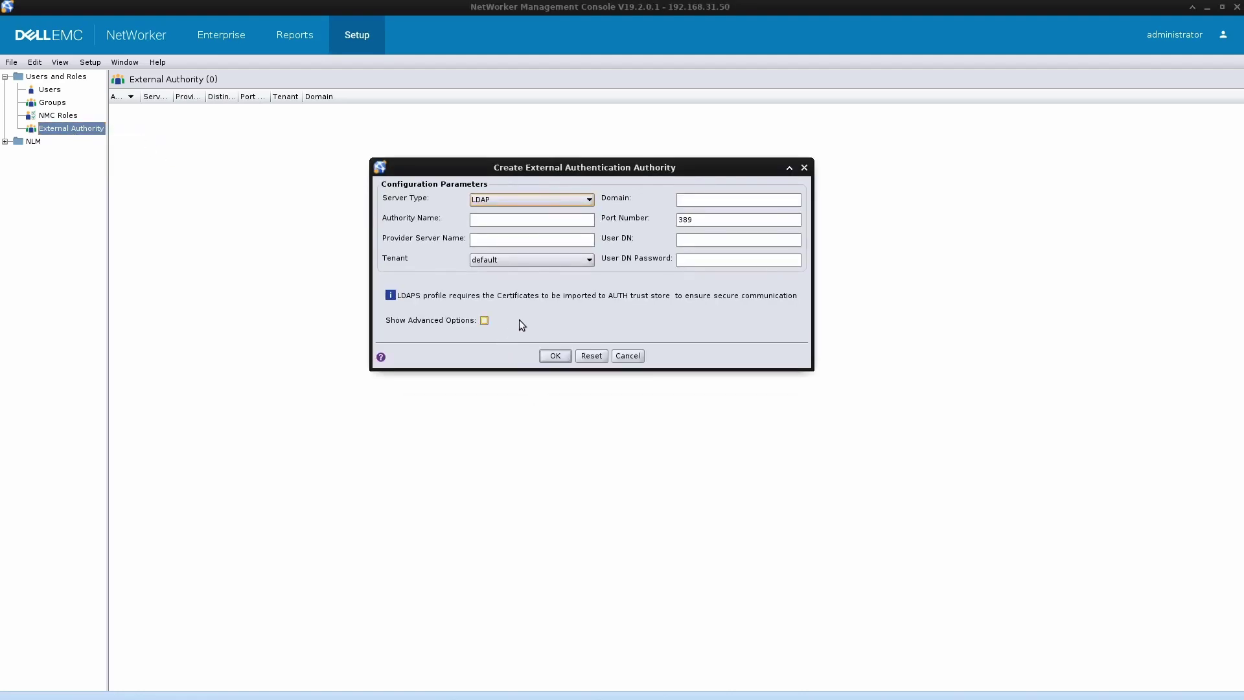
pyautogui.click(483, 320)
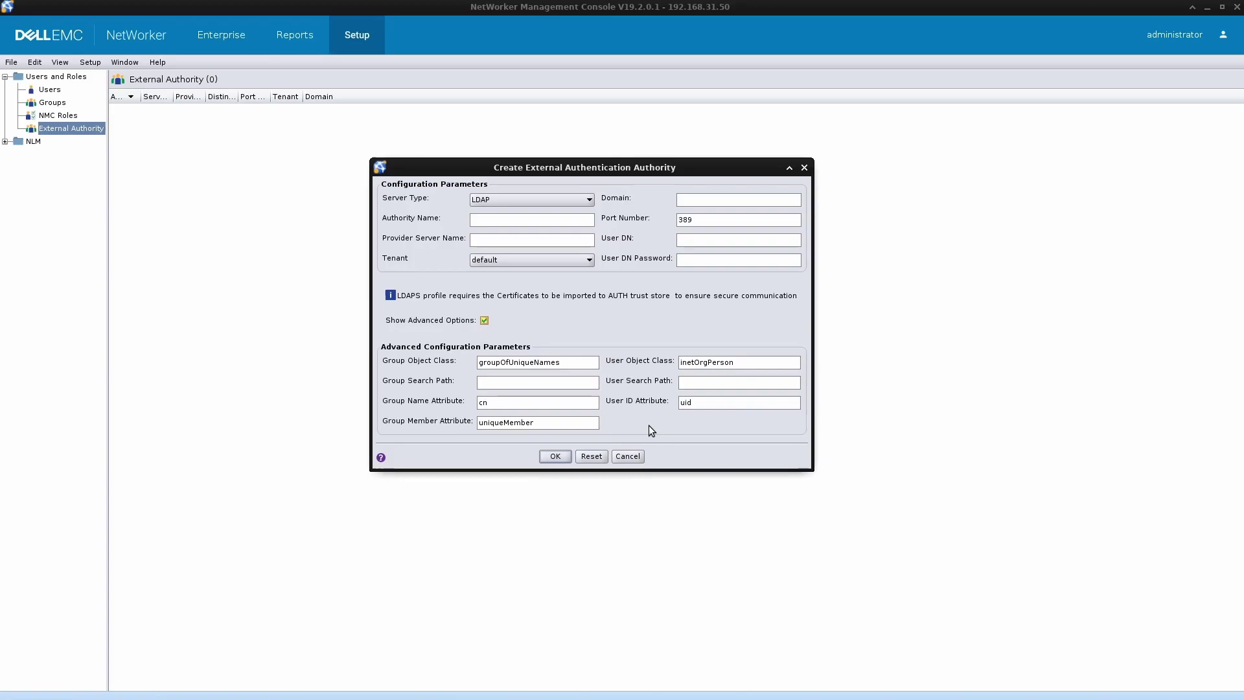
# - Set server type Active Directory, authority name crazyrov-dc and provider server dc1.crazyrov.com
pyautogui.click(586, 202)
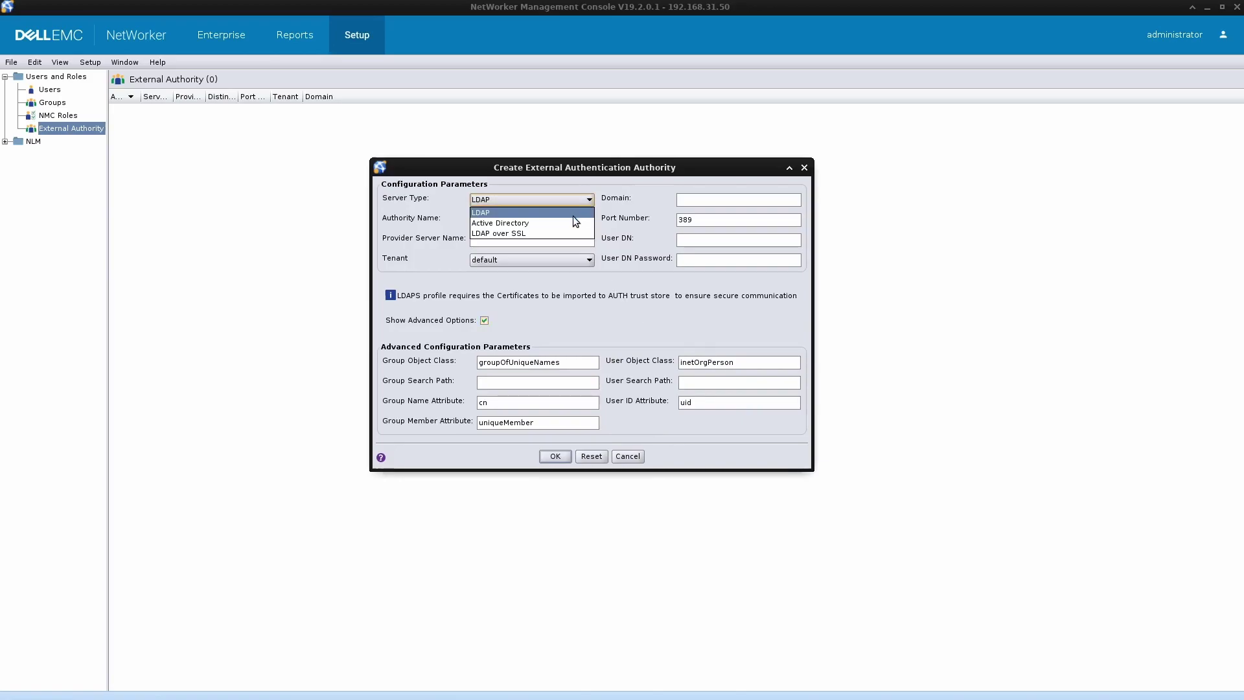
pyautogui.click(571, 222)
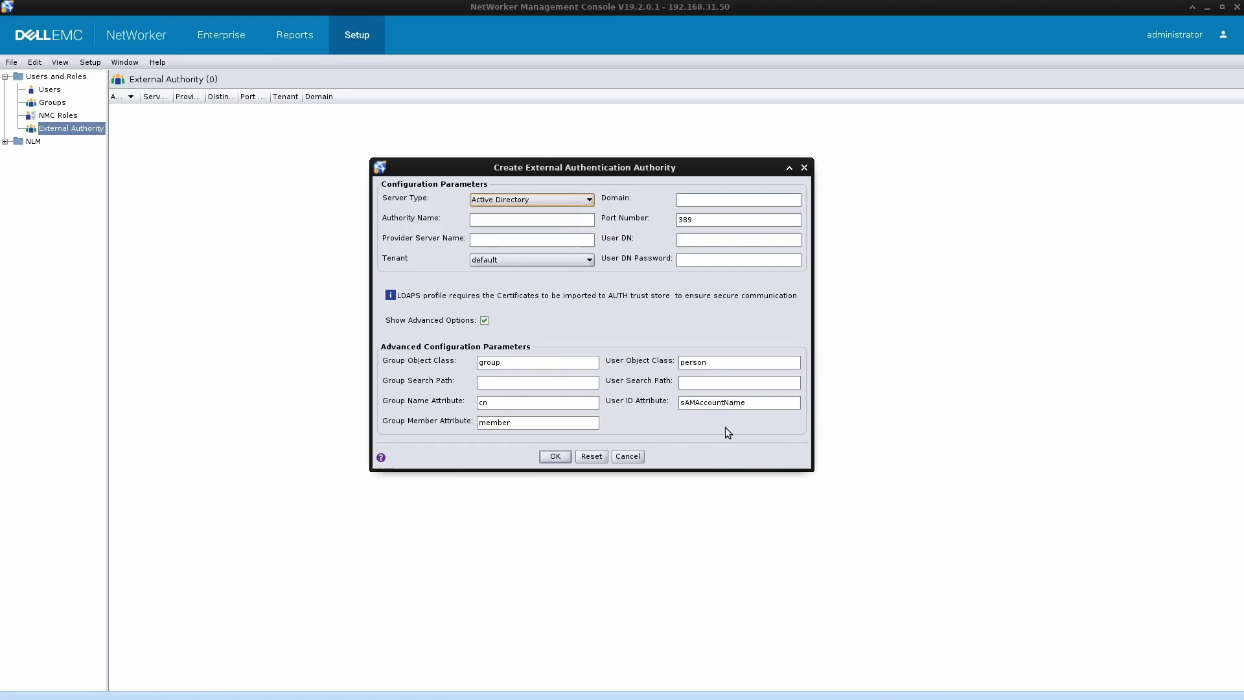
pyautogui.click(504, 221)
pyautogui.write('cra')
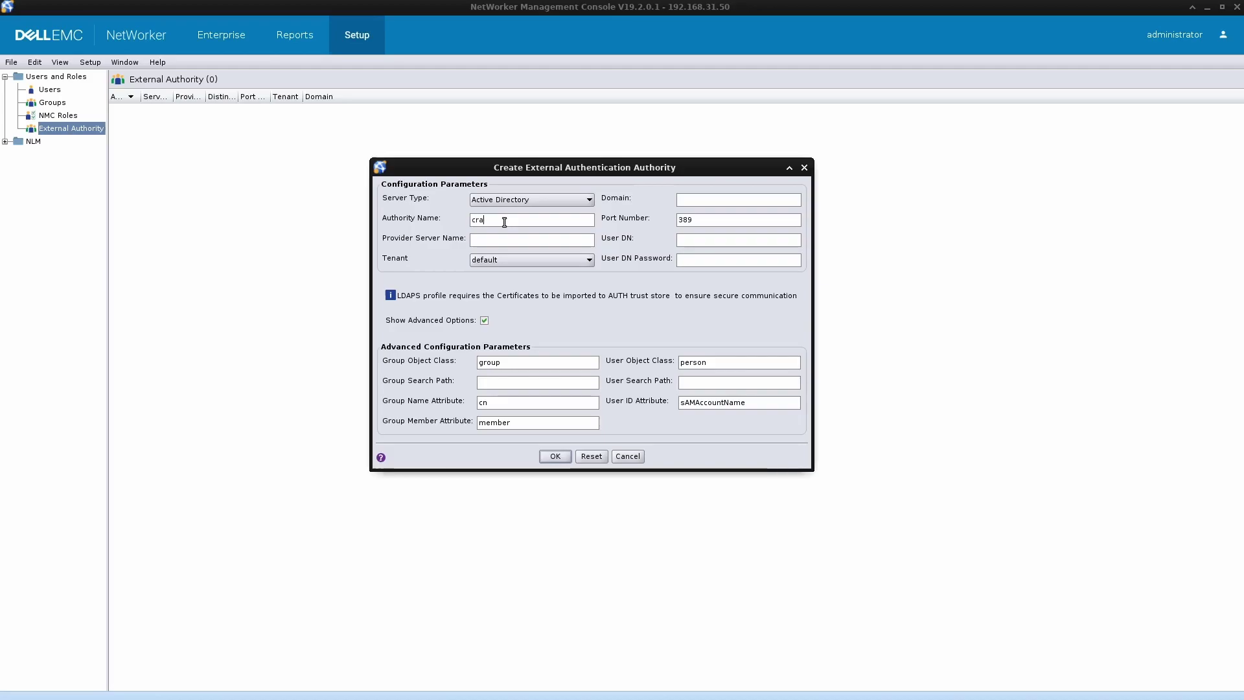
pyautogui.write('zyrovdc')
pyautogui.click(505, 222)
pyautogui.write('-')
pyautogui.write('dc1')
pyautogui.write('.crazyrov')
pyautogui.write('.com')
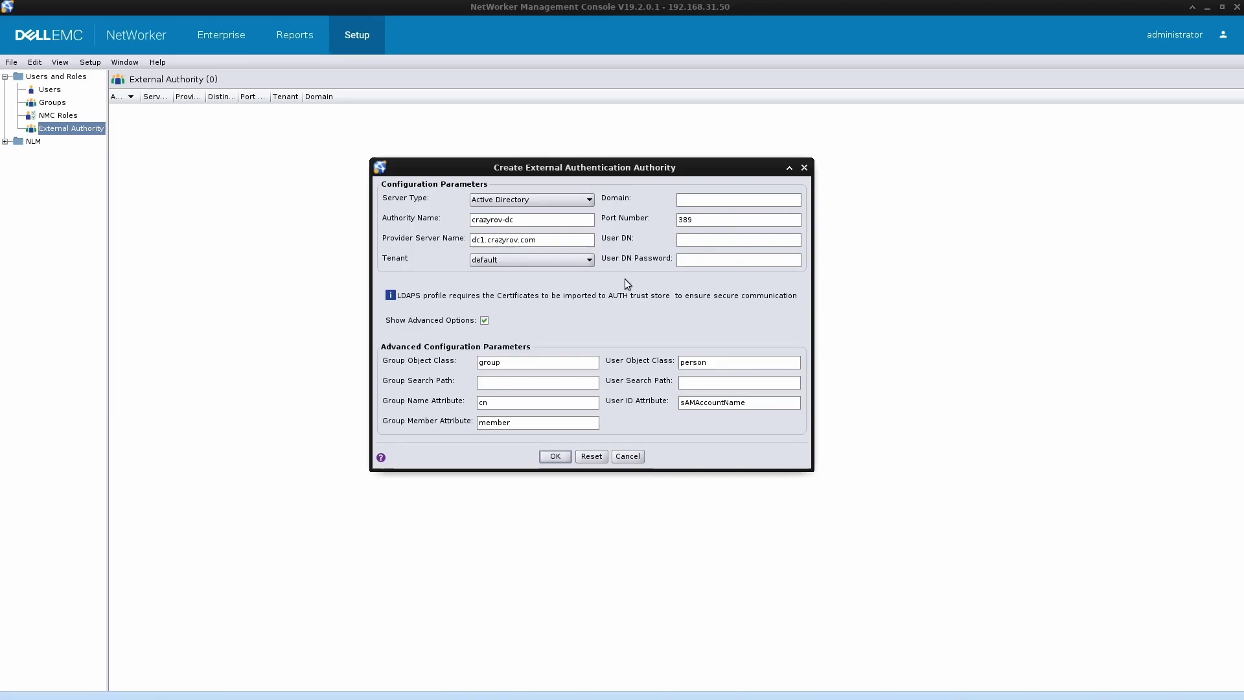
# - Enter crazyrov.com as the domain and switch to the remote Windows desktop
pyautogui.click(701, 200)
pyautogui.write('crazyrov.com')
pyautogui.click(714, 241)
pyautogui.hotkey('alt', 'Tab')
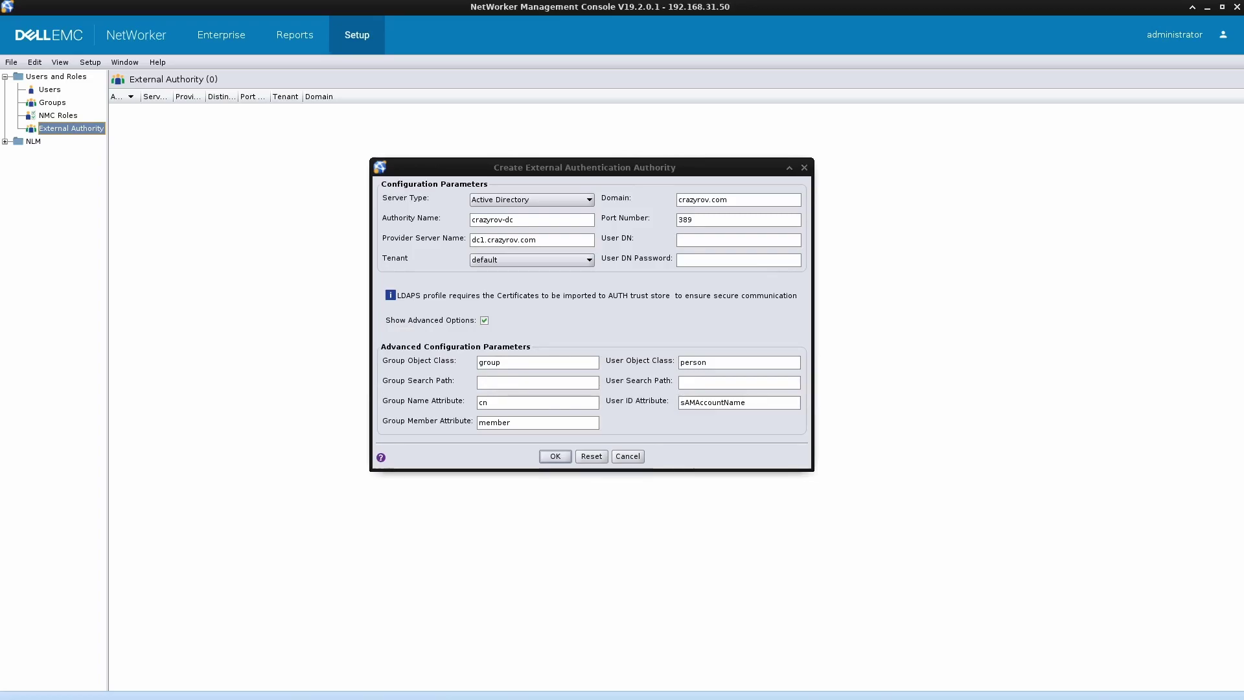
pyautogui.hotkey('alt', 'Tab')
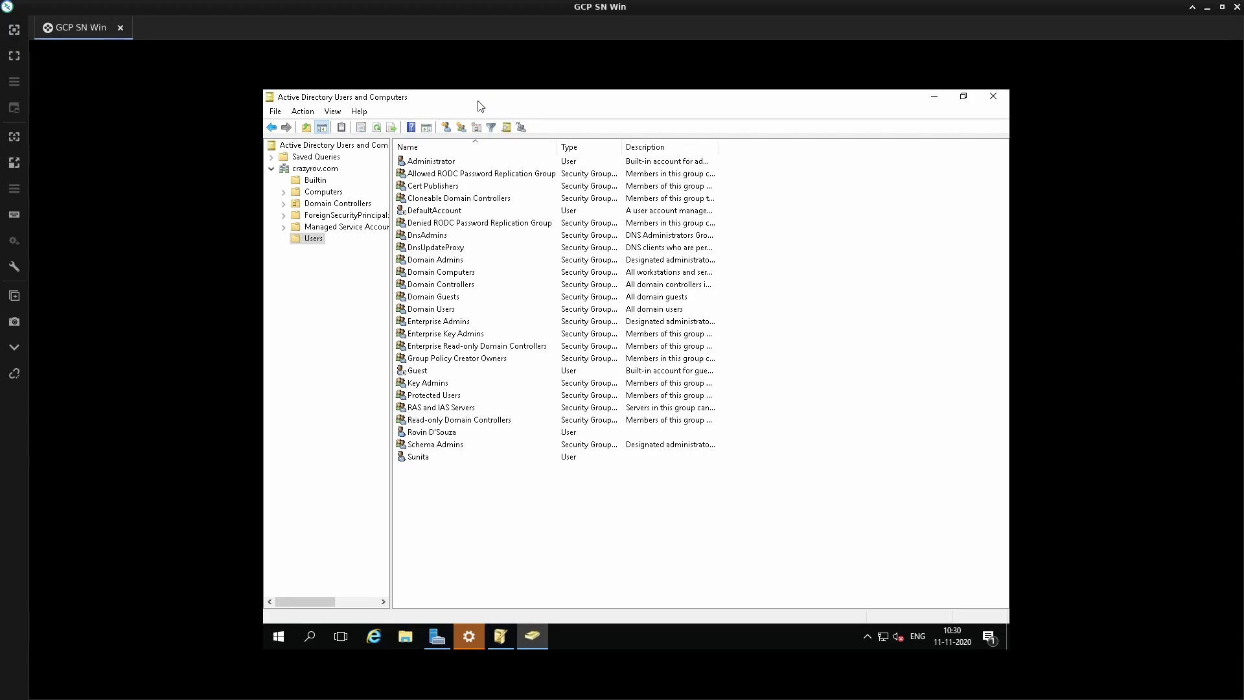
# - View the domain user's account properties, then bring ADSI Edit forward
pyautogui.click(448, 433)
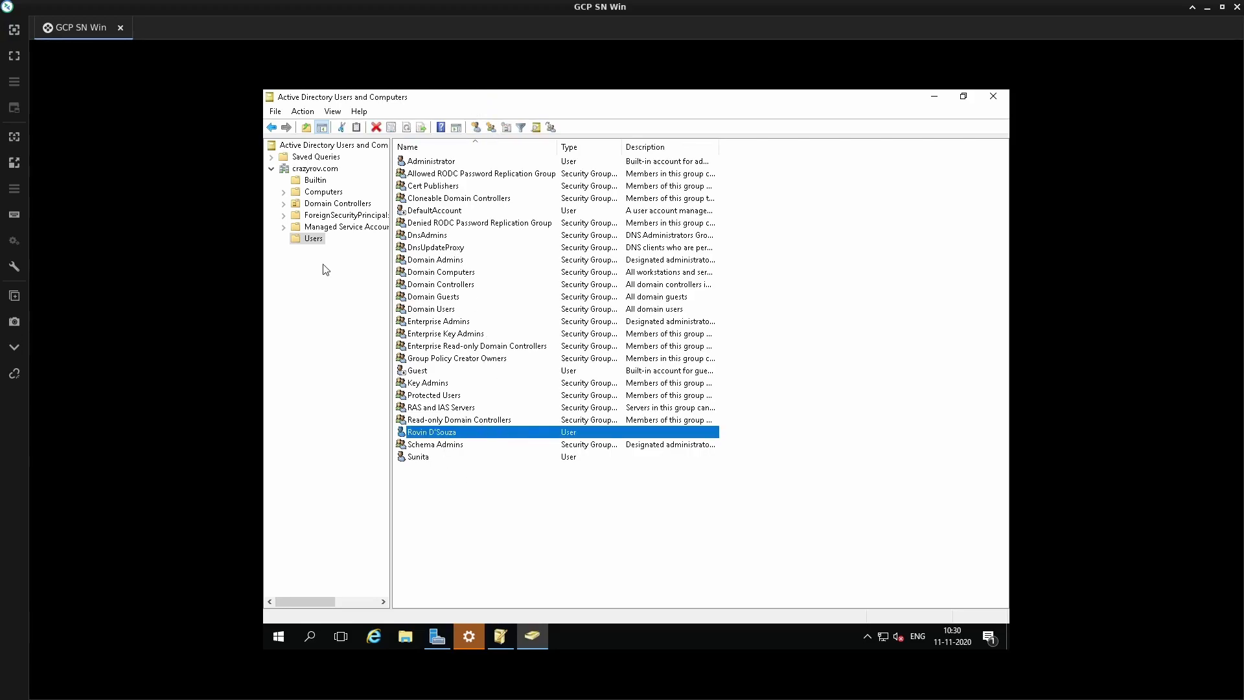
pyautogui.rightClick(476, 432)
pyautogui.click(514, 404)
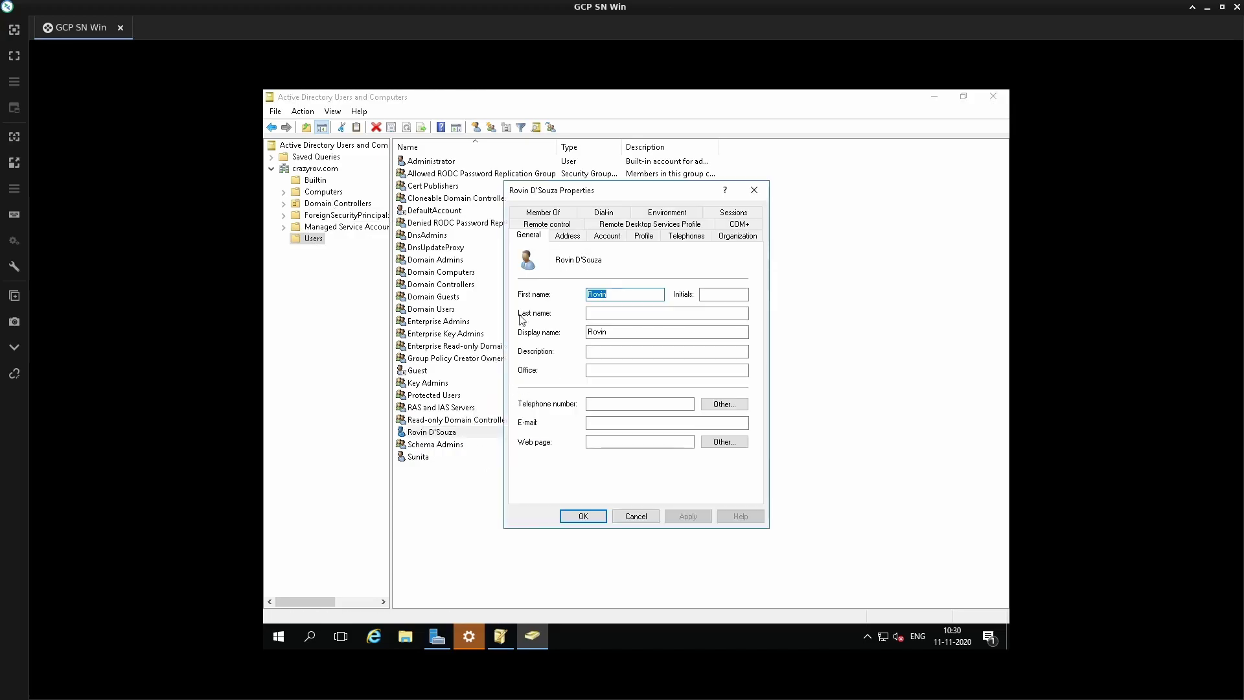
pyautogui.click(600, 238)
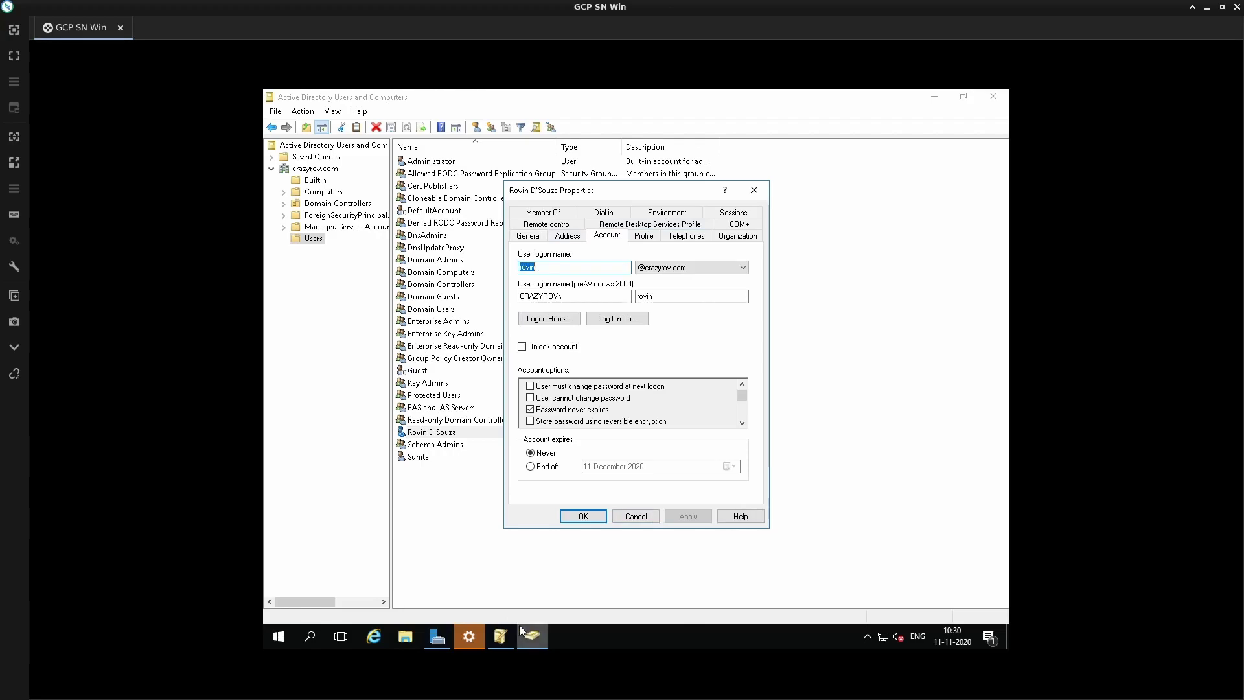
pyautogui.click(502, 637)
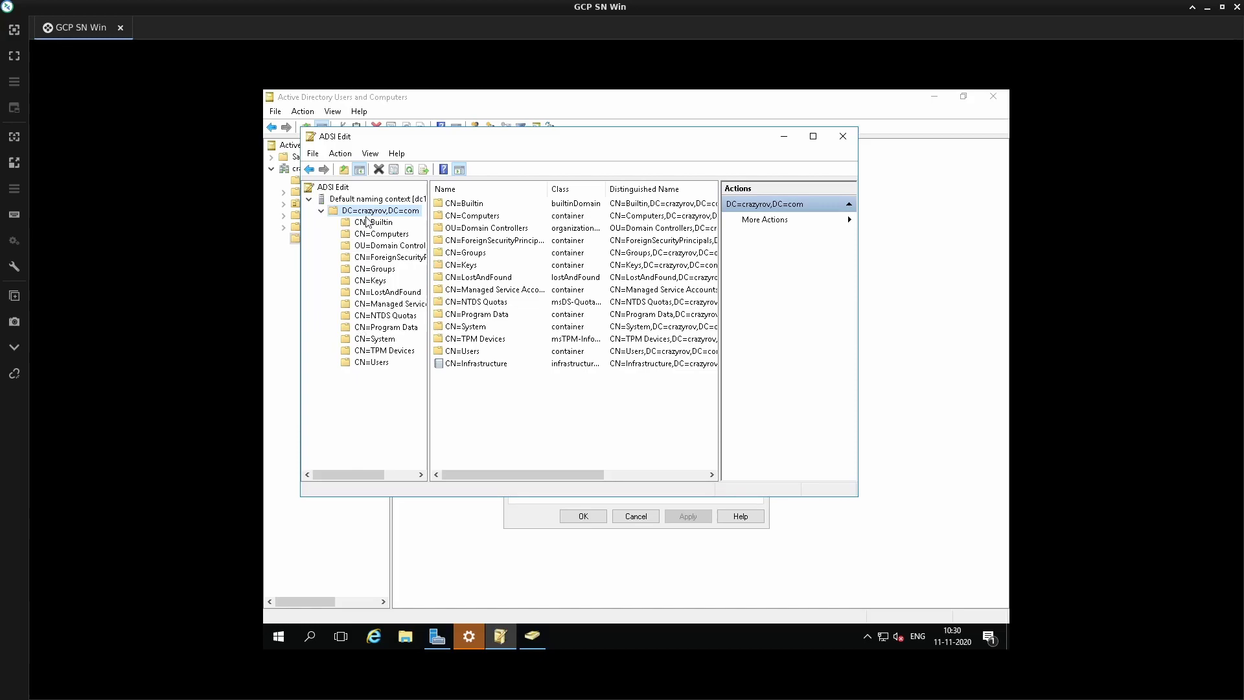
# - Find the user's entry in CN=Users and open its attribute properties
pyautogui.click(380, 364)
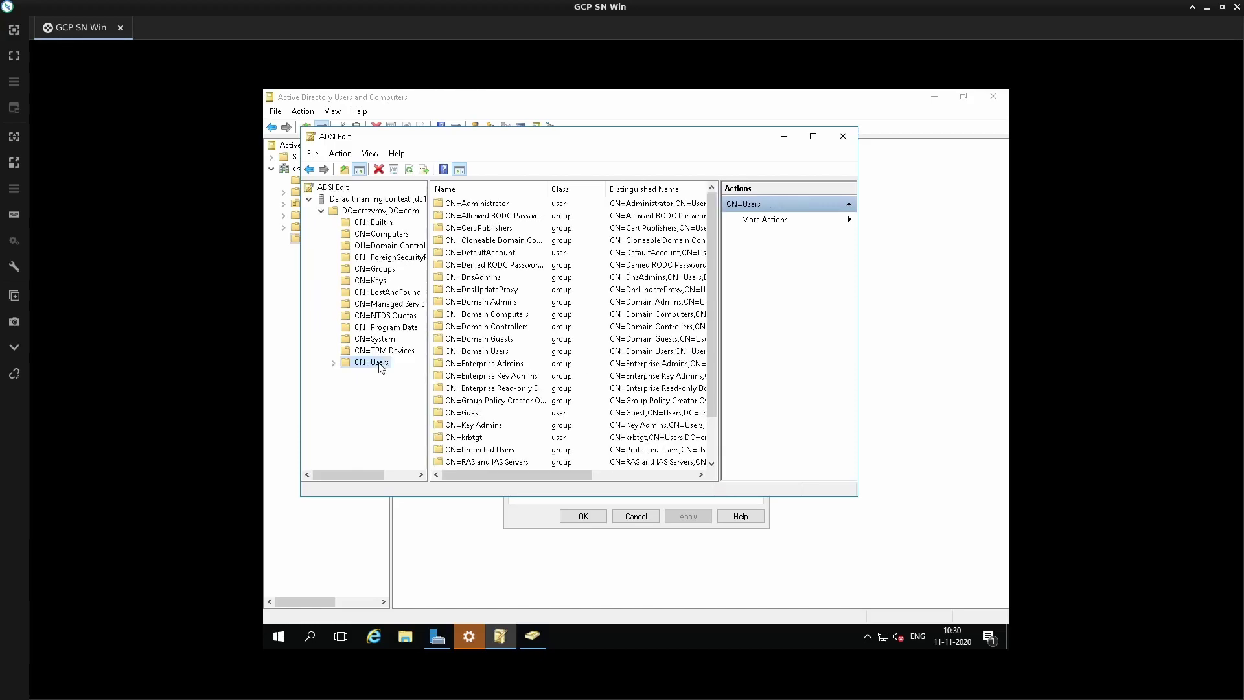
pyautogui.moveTo(544, 188); pyautogui.dragTo(572, 188)
pyautogui.scroll(-2, 519, 328)
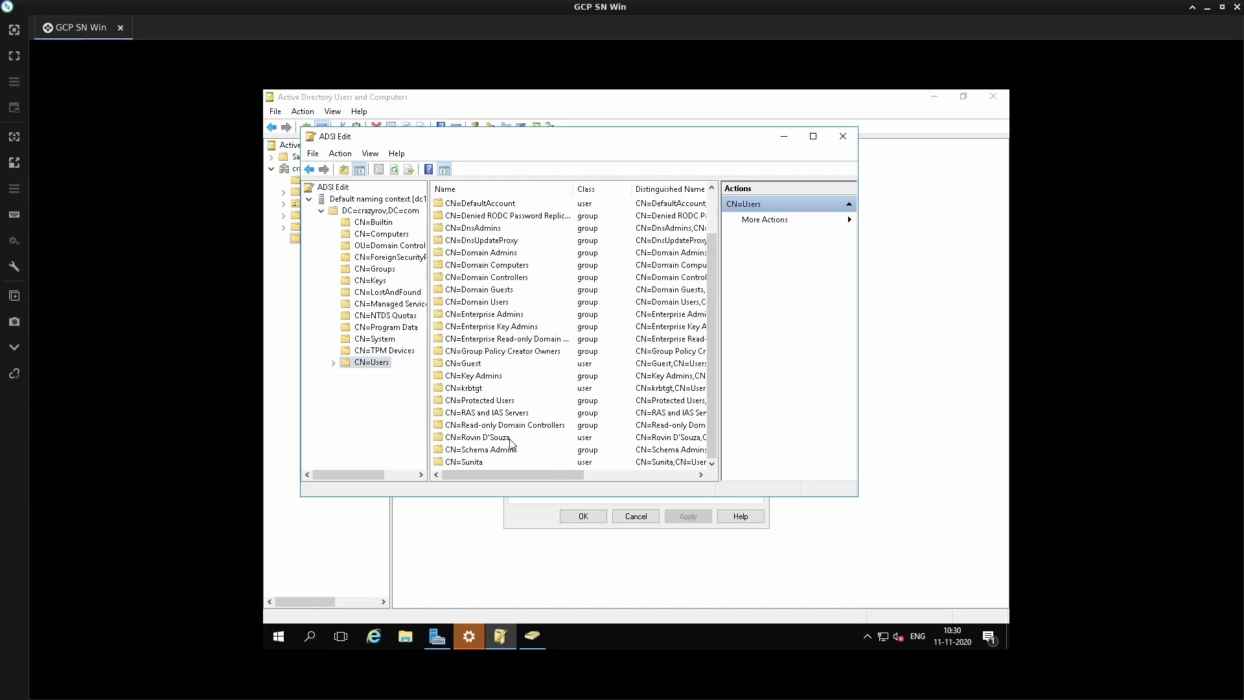
pyautogui.click(813, 135)
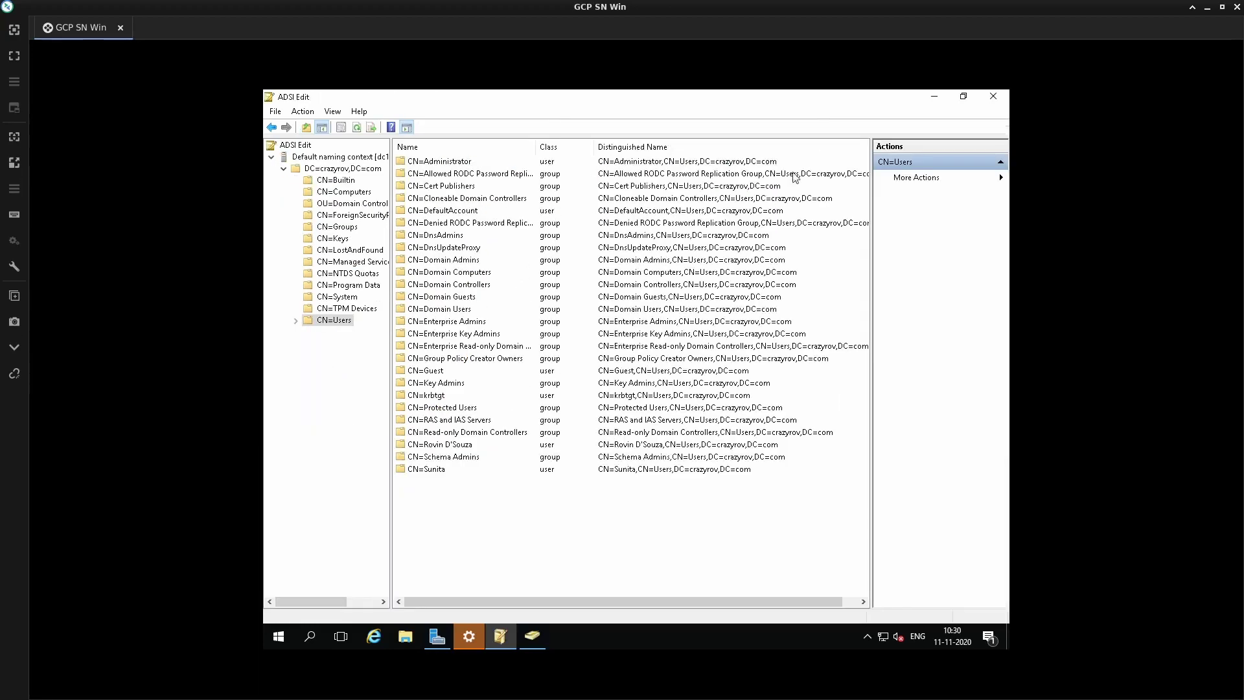
pyautogui.click(464, 447)
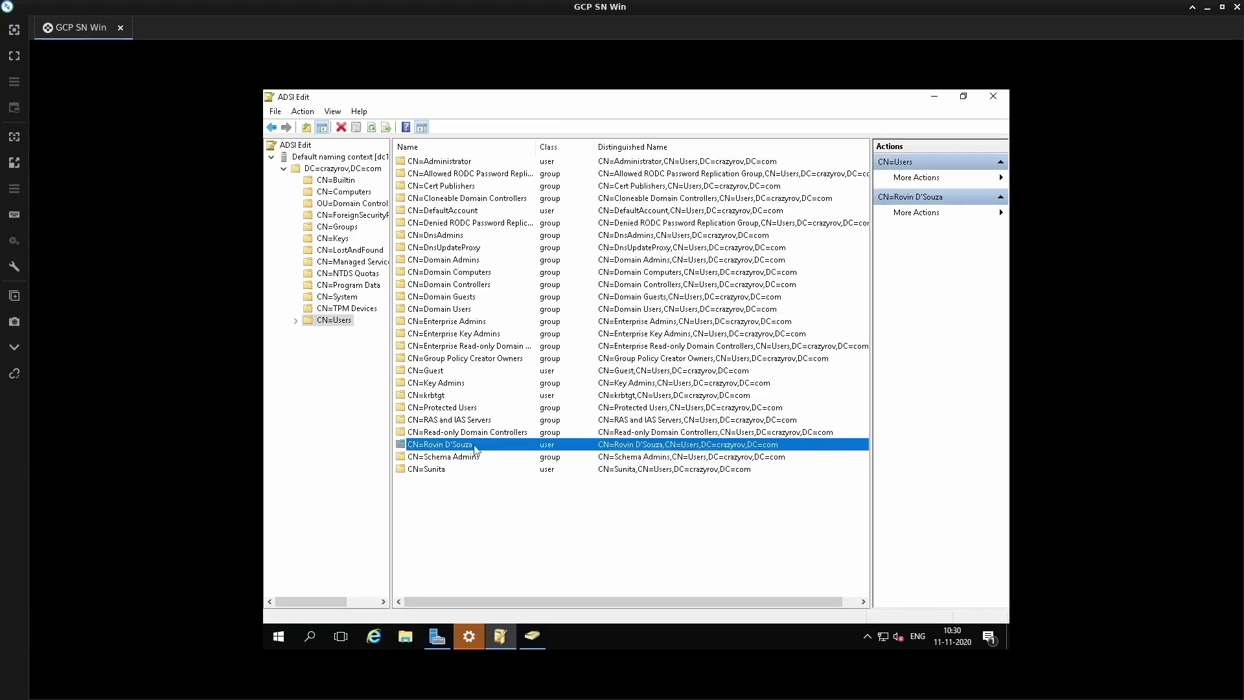
pyautogui.rightClick(488, 444)
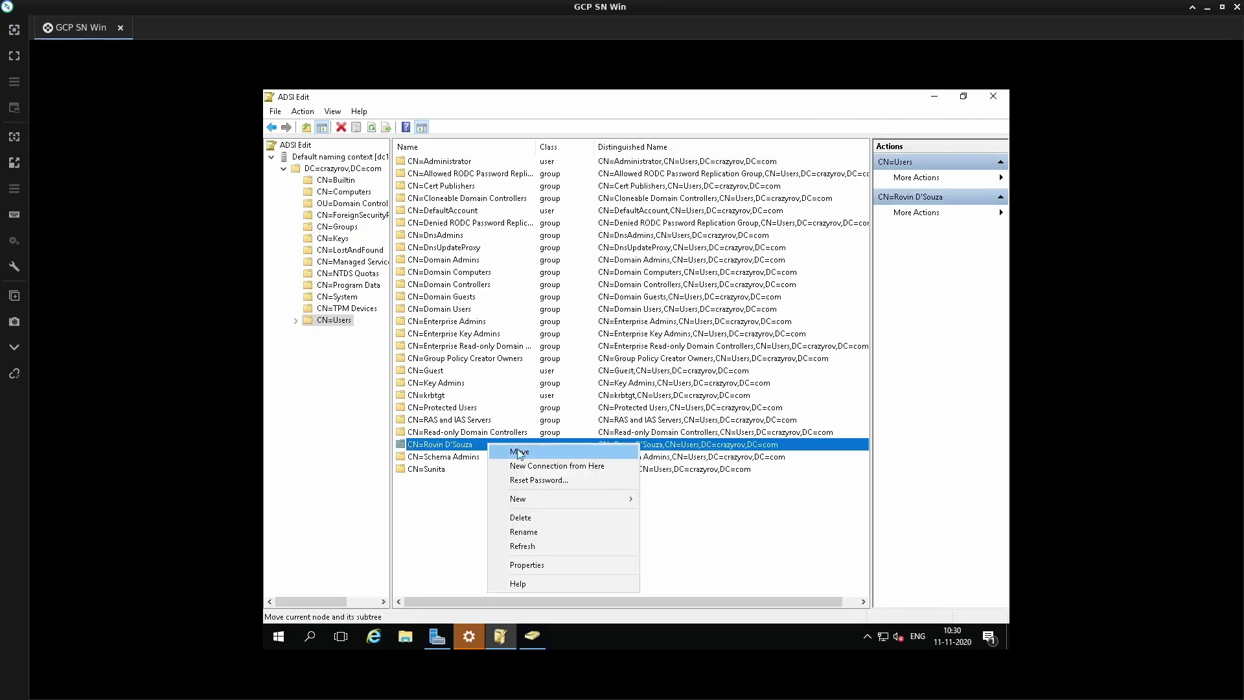
pyautogui.click(550, 564)
# - Open the user's distinguishedName value and copy it
pyautogui.scroll(-4, 646, 363)
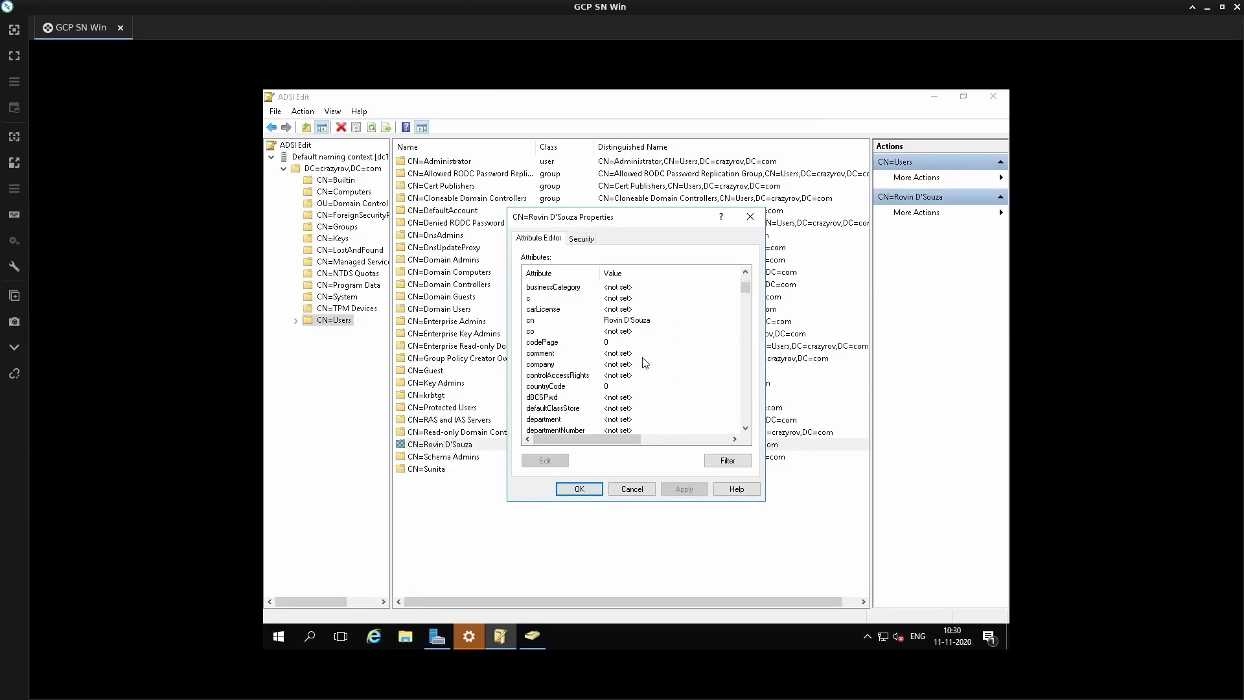
pyautogui.scroll(-1, 579, 392)
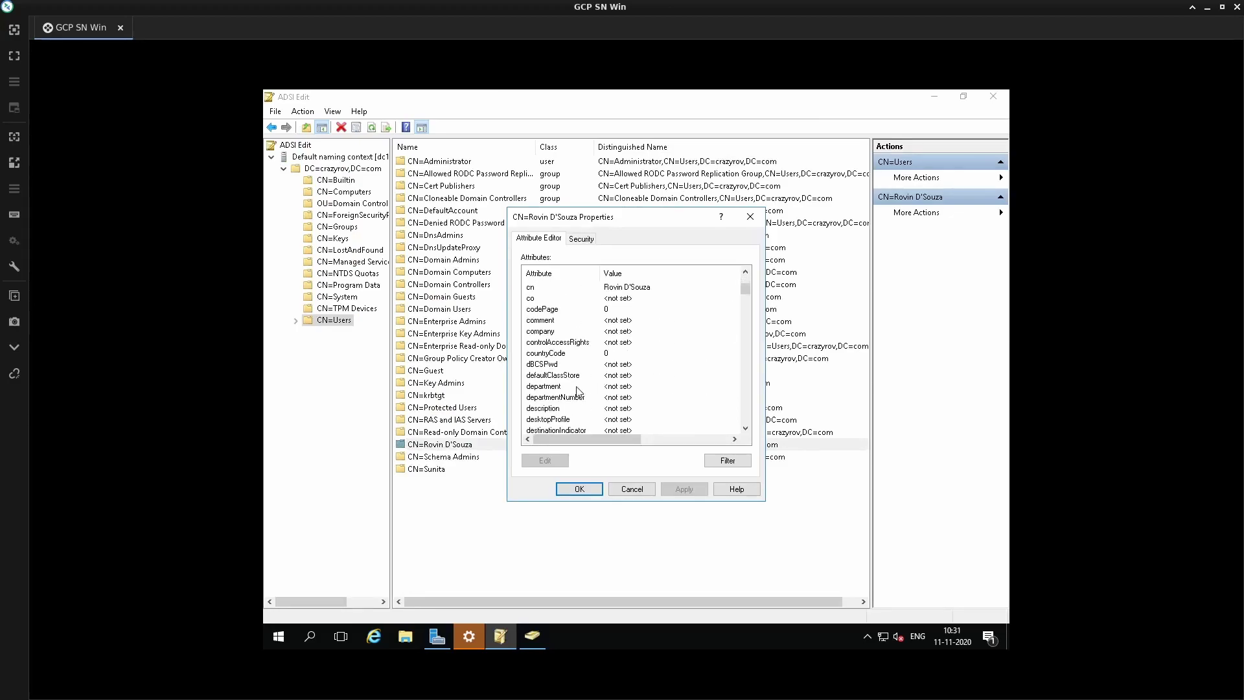
pyautogui.scroll(-1, 578, 392)
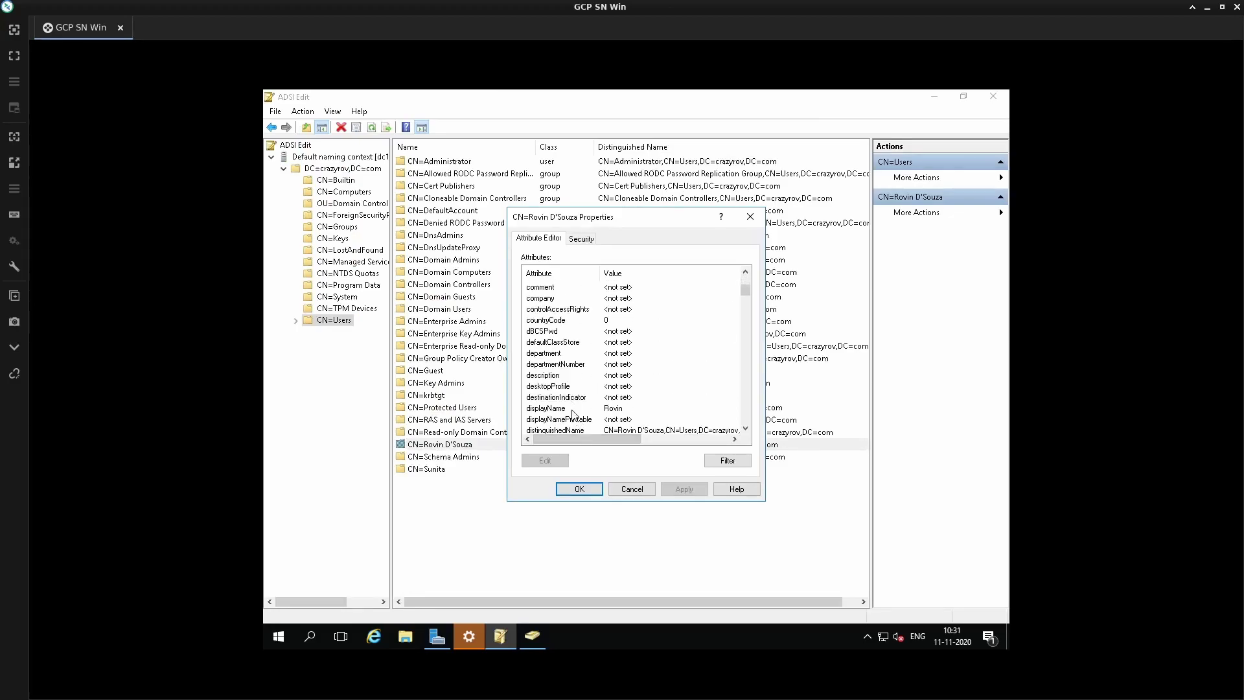
pyautogui.scroll(-1, 578, 433)
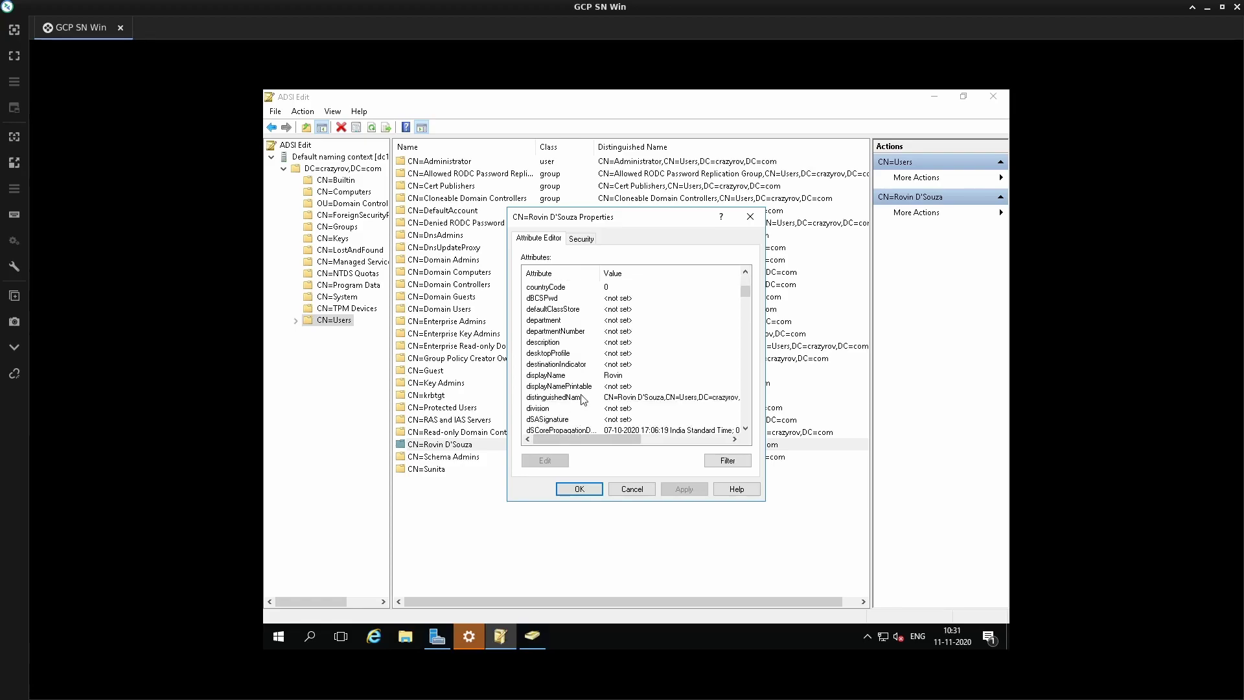
pyautogui.click(582, 399)
pyautogui.click(545, 462)
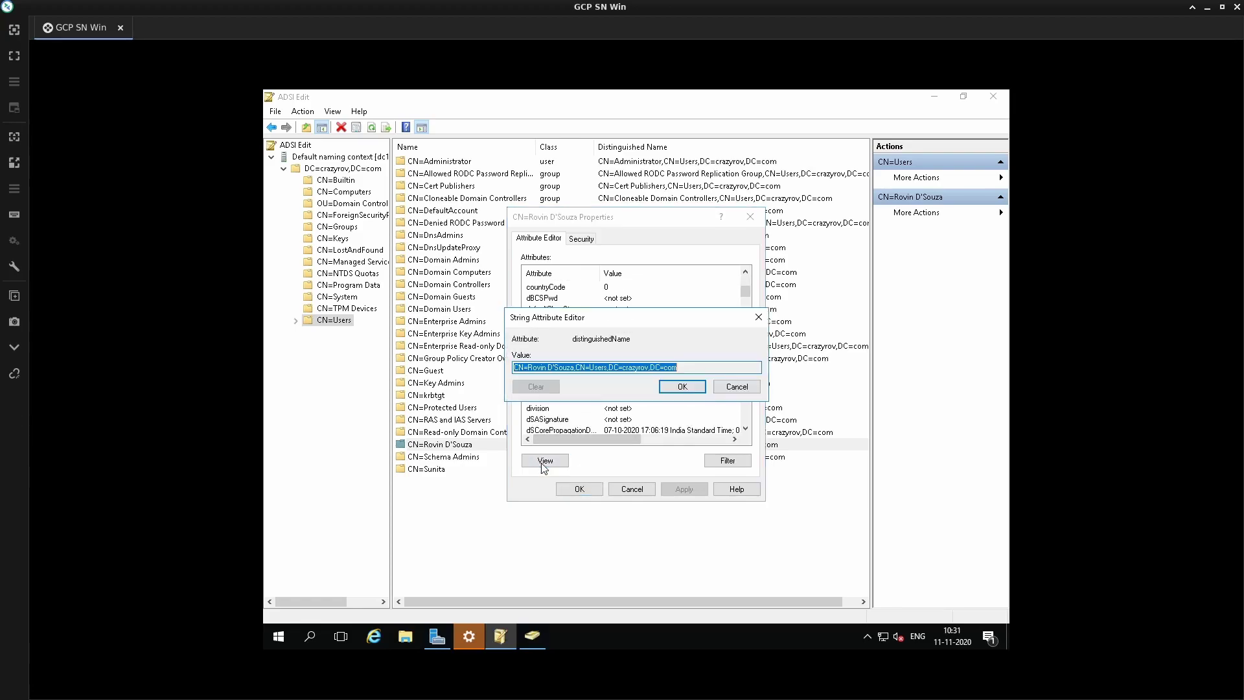
pyautogui.rightClick(623, 367)
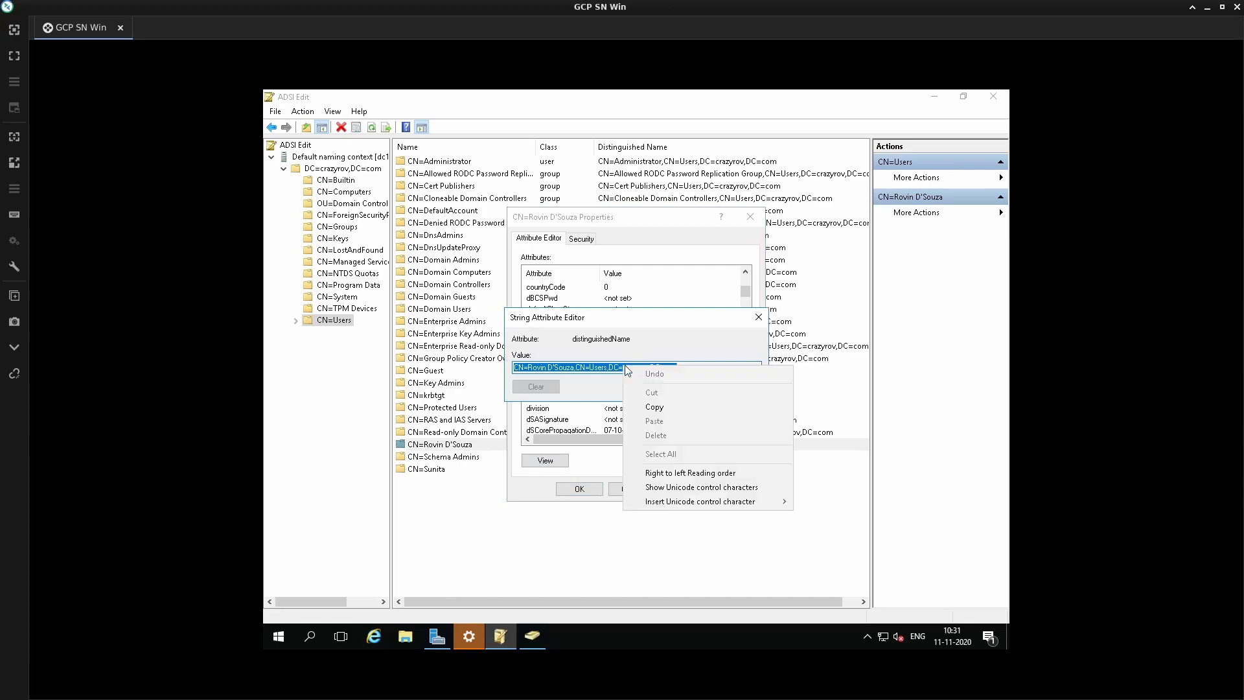
pyautogui.click(655, 407)
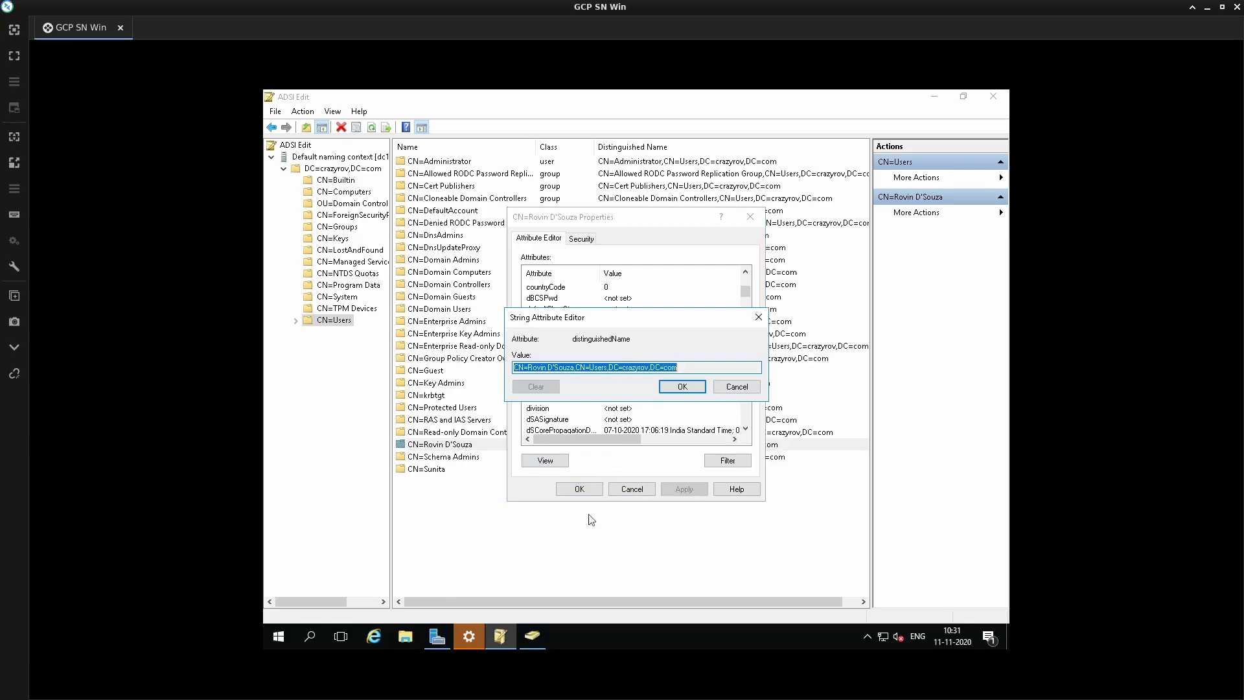
# - Paste the user's distinguished name as User DN and enter the User DN Password
pyautogui.click(504, 641)
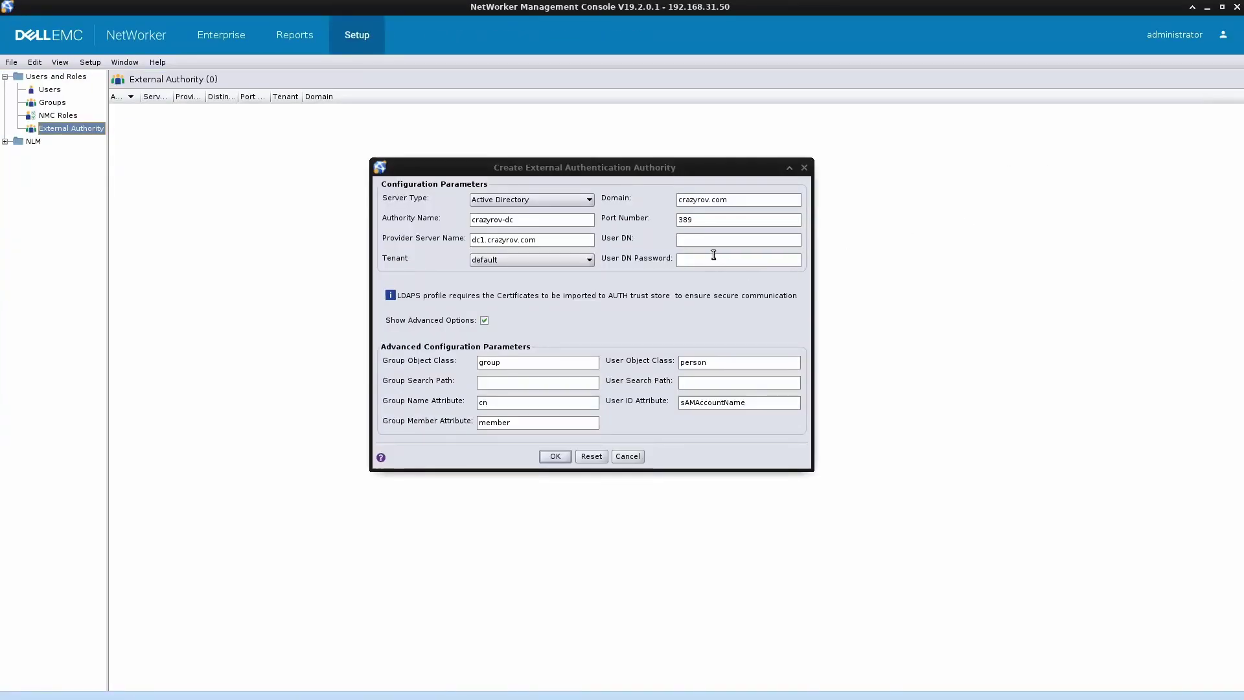
pyautogui.click(712, 246)
pyautogui.hotkey('ctrl', 'v')
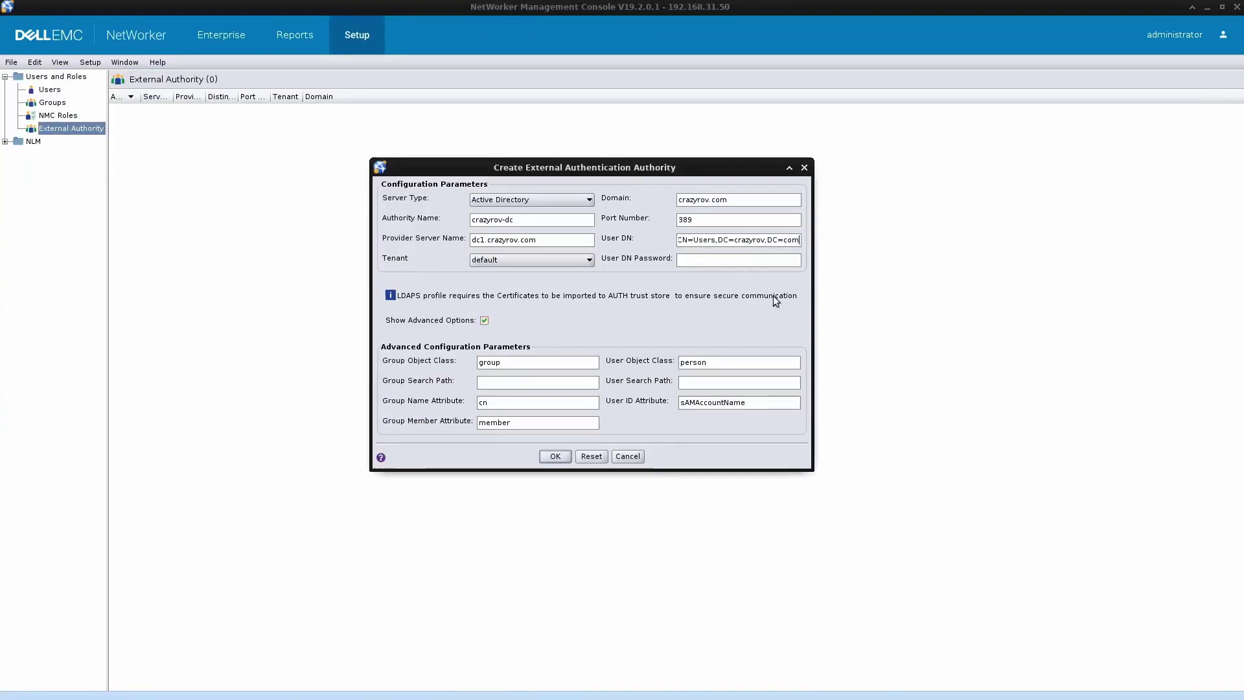
pyautogui.click(769, 266)
pyautogui.write('••••••')
pyautogui.click(478, 385)
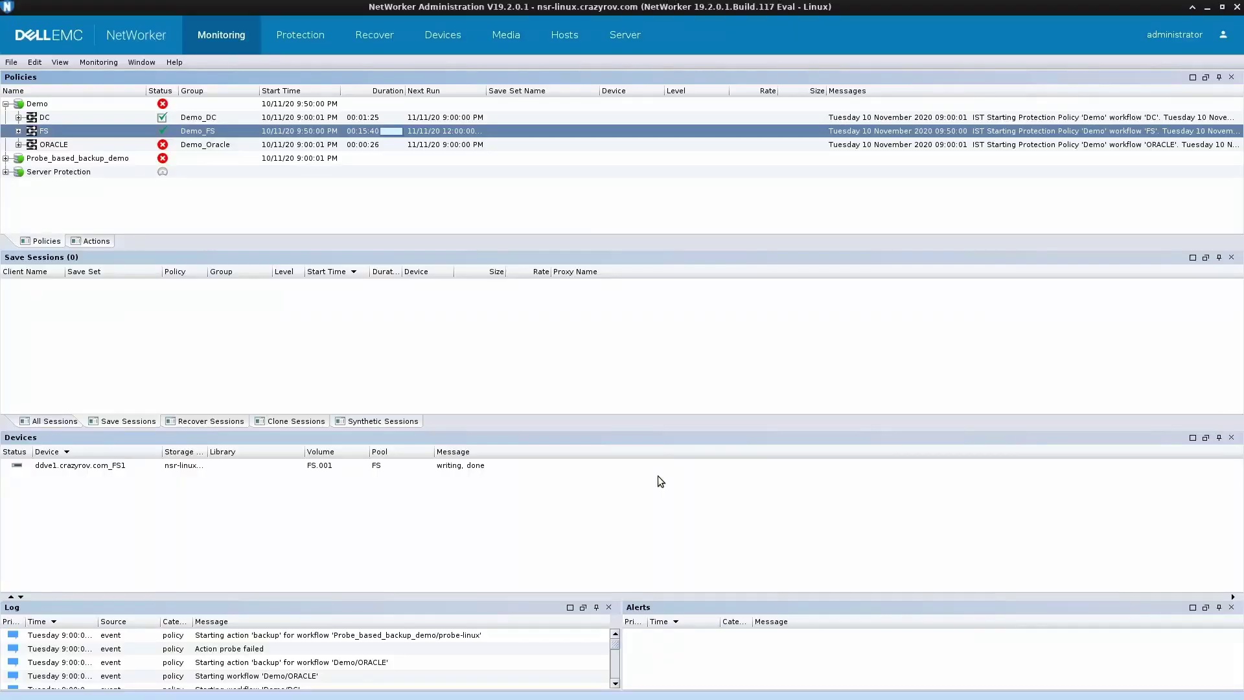
# - Close the user's string editor and property dialogs and return to ADSI Edit
pyautogui.hotkey('alt', 'Tab')
pyautogui.hotkey('alt', 'Tab')
pyautogui.hotkey('alt', 'Tab')
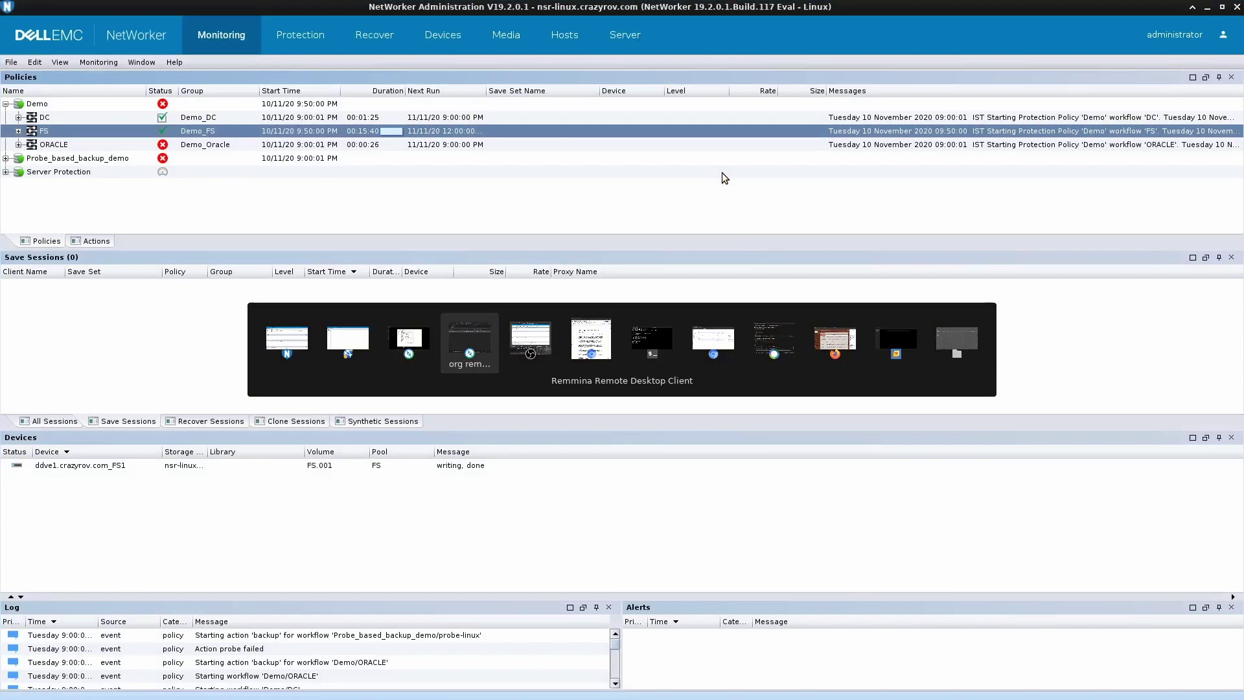
pyautogui.hotkey('alt', 'Tab')
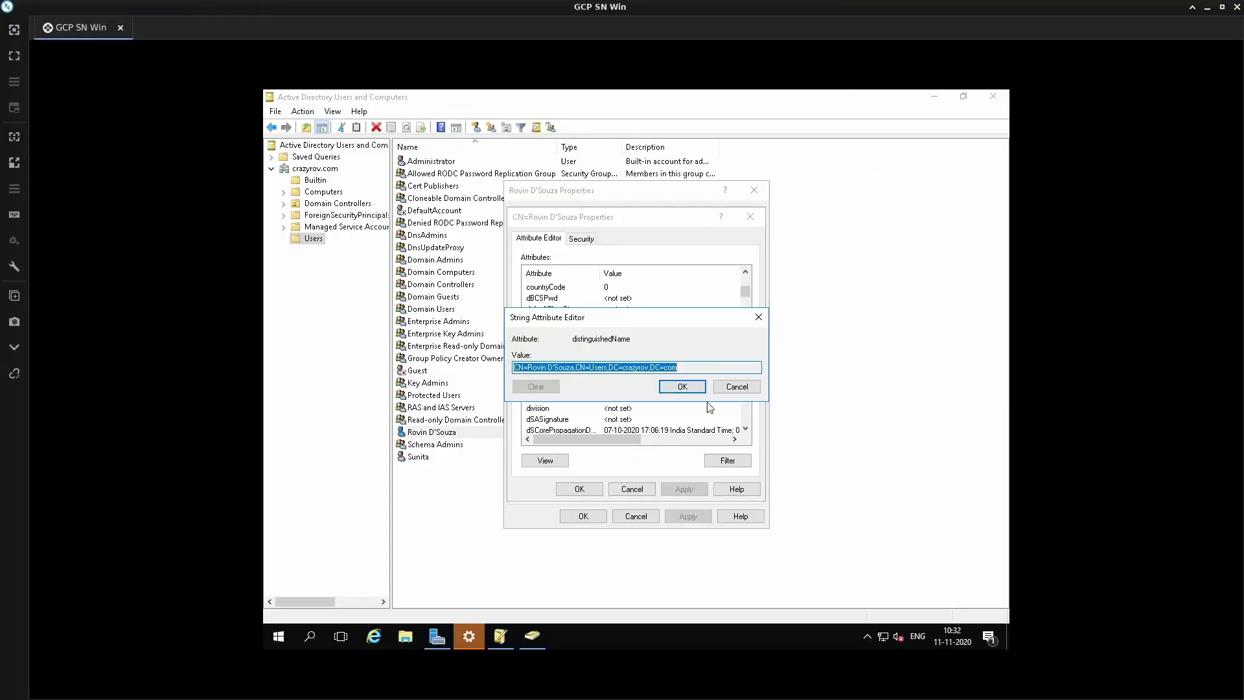
pyautogui.click(733, 386)
pyautogui.click(639, 490)
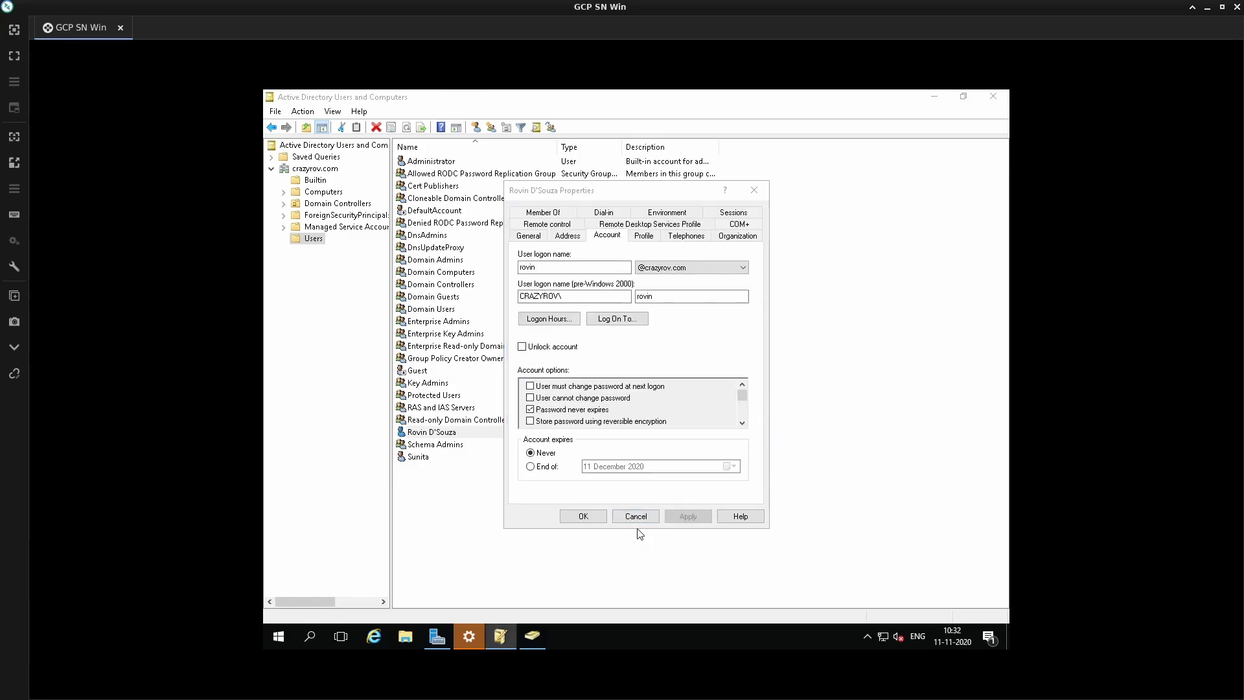
pyautogui.click(636, 516)
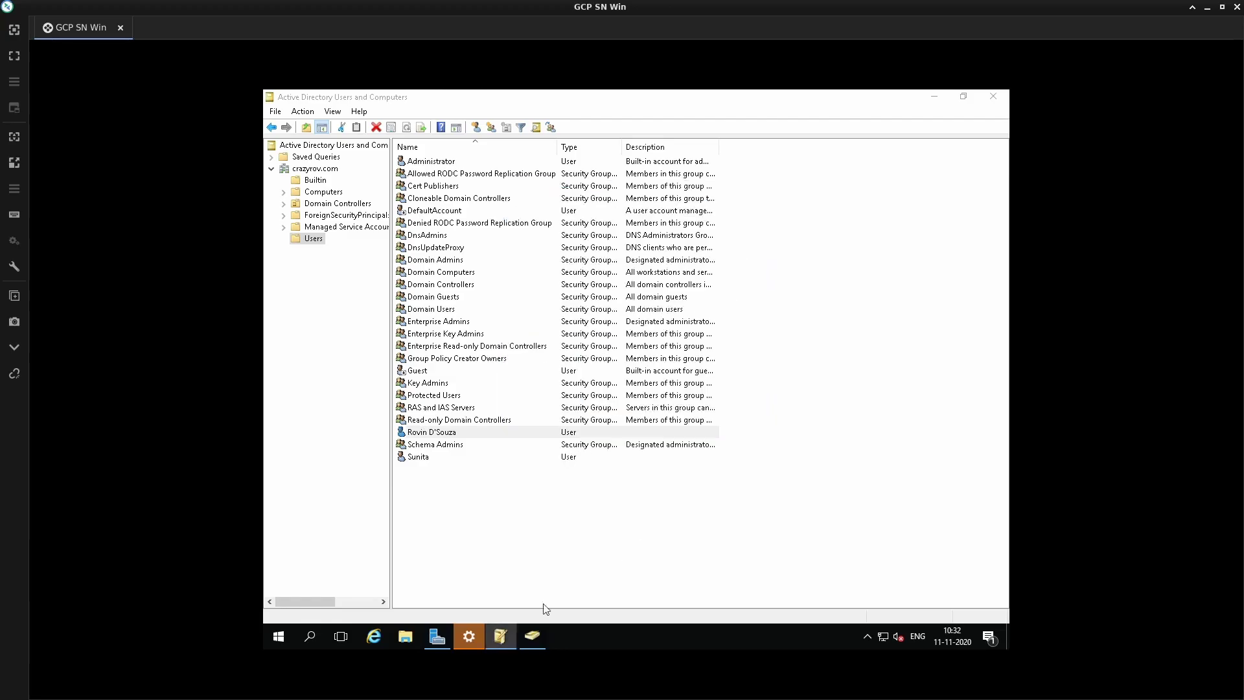
pyautogui.click(506, 636)
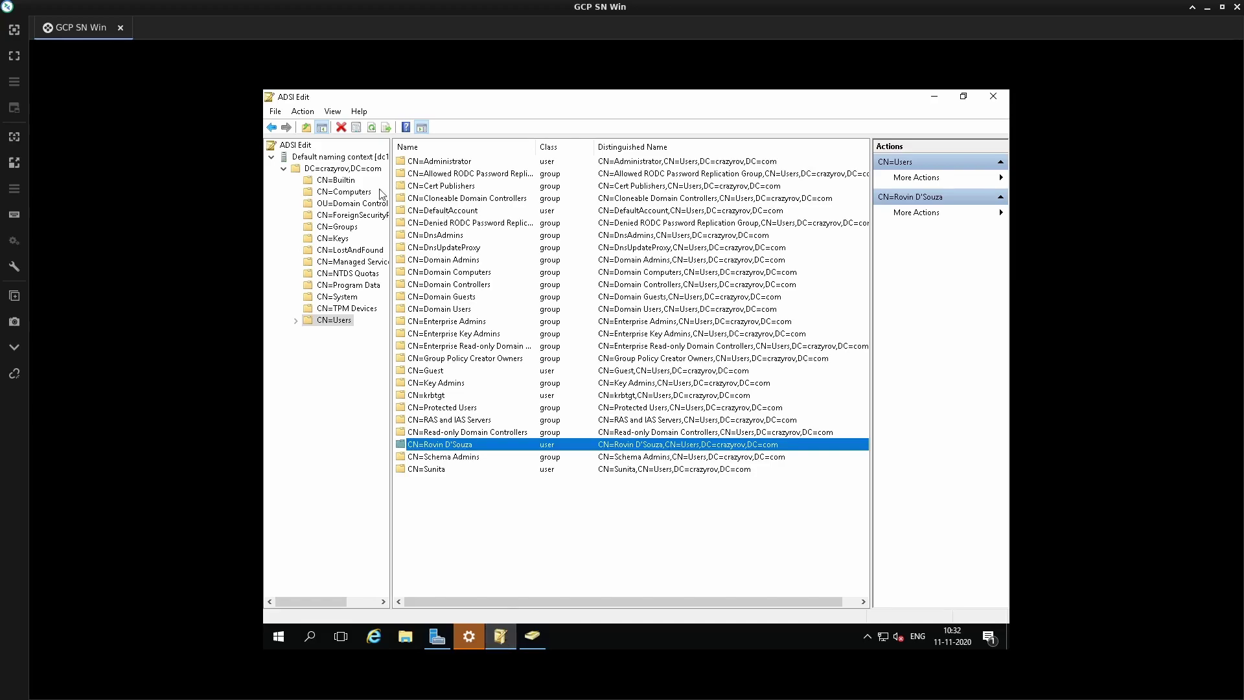
# - Open the Groups container's distinguishedName and select the CN=Groups part
pyautogui.click(337, 227)
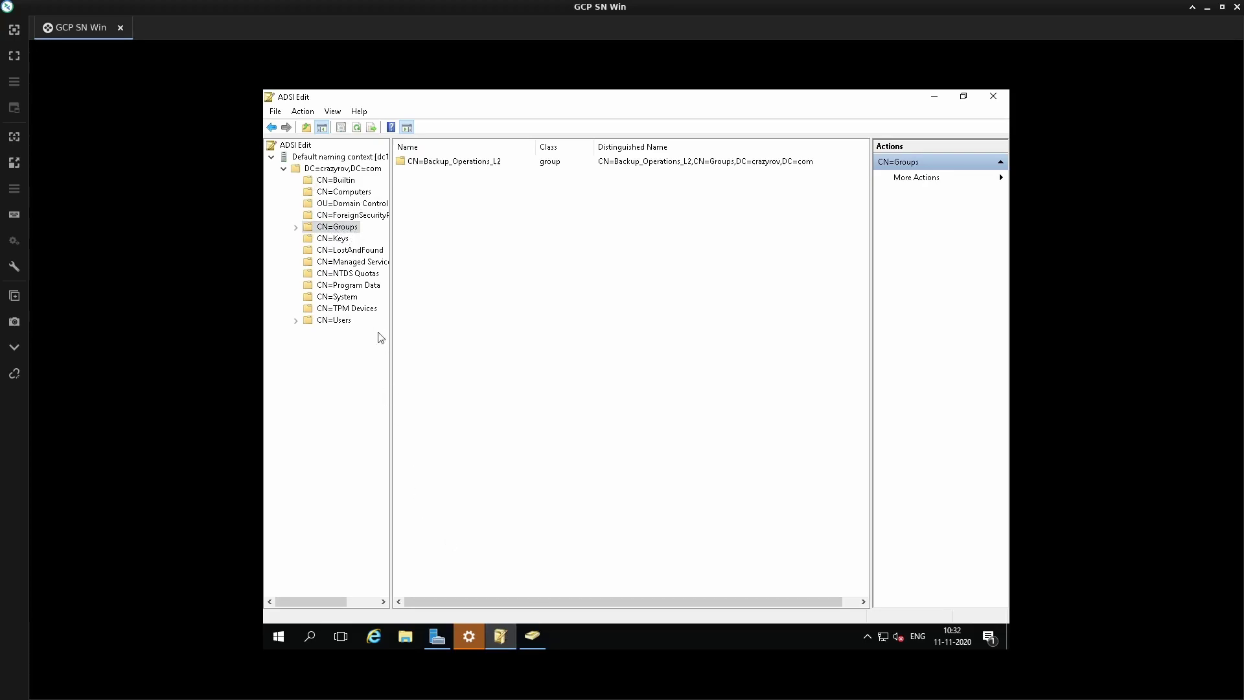
pyautogui.rightClick(338, 228)
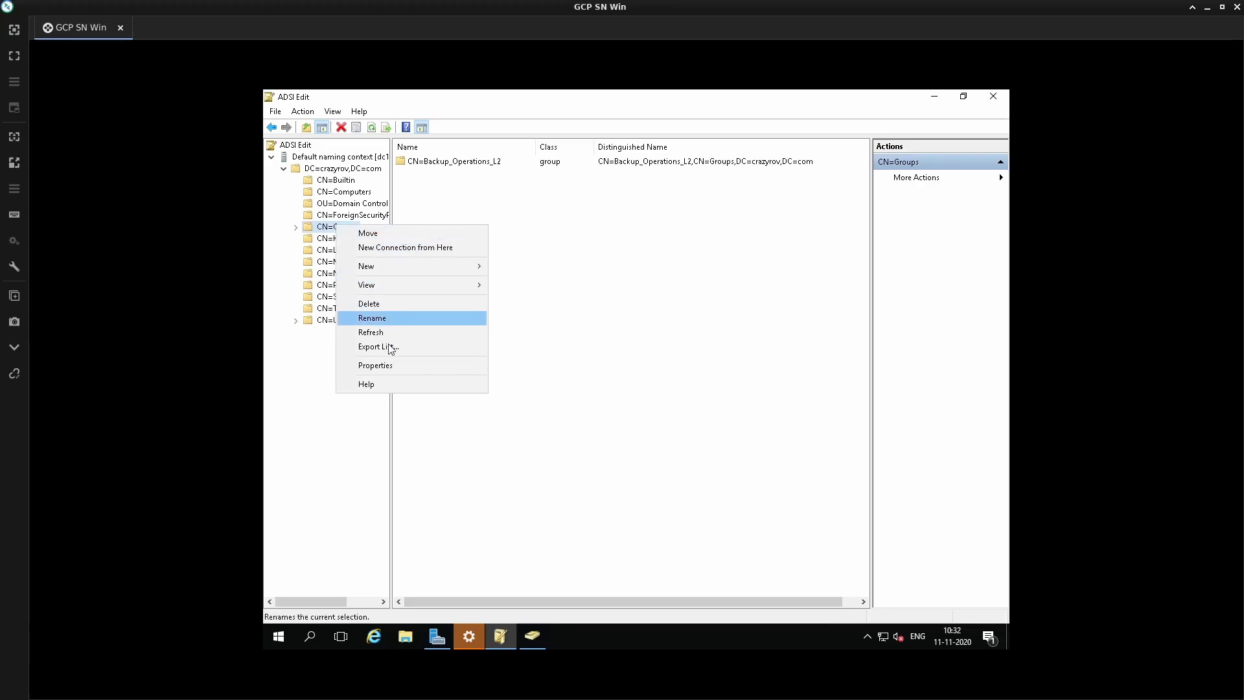
pyautogui.click(391, 367)
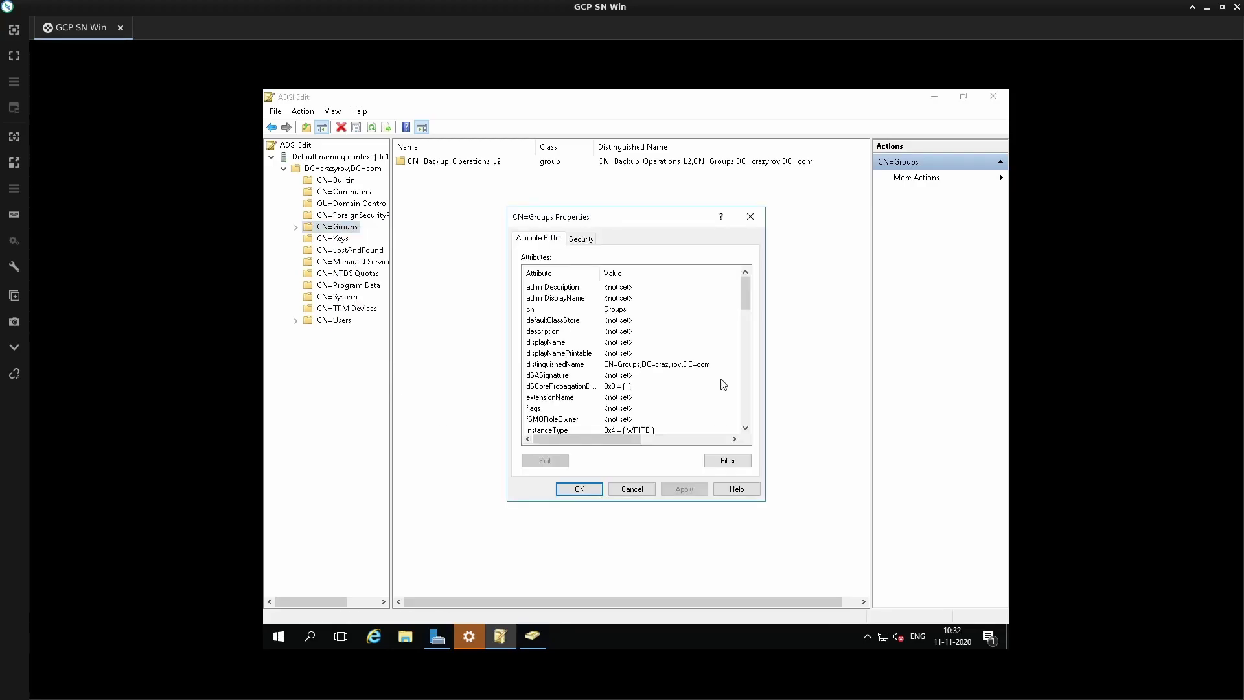
pyautogui.click(635, 365)
pyautogui.click(548, 460)
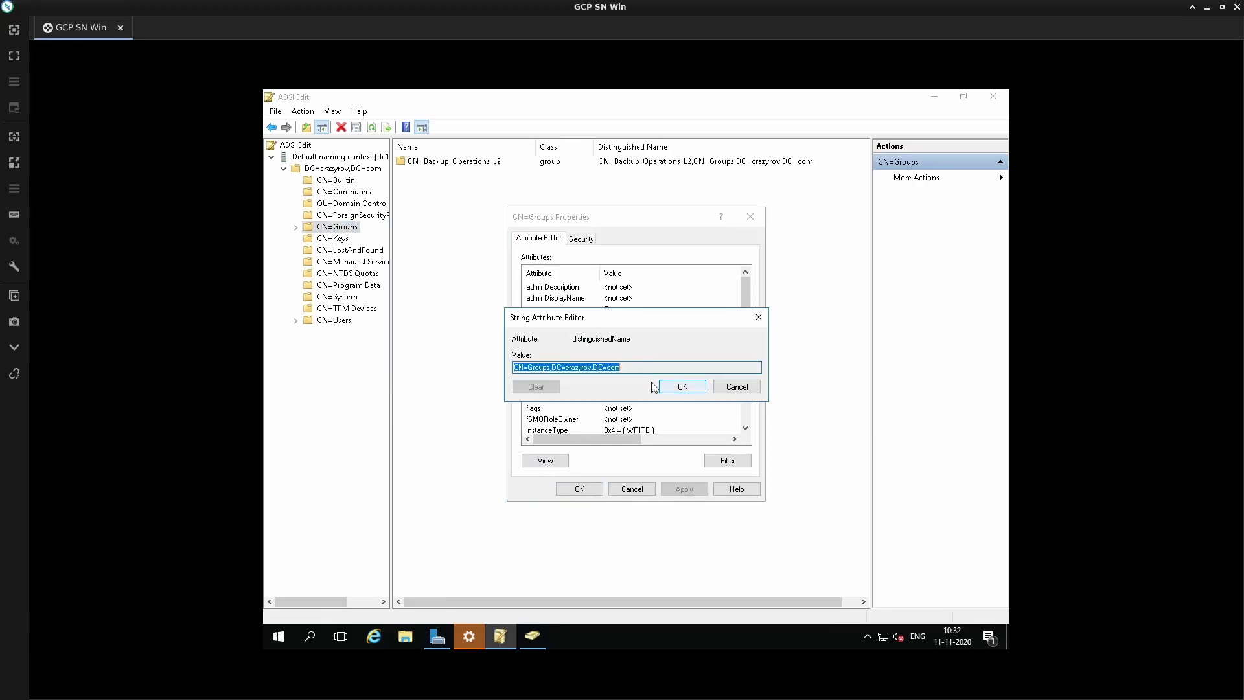
pyautogui.moveTo(550, 367); pyautogui.dragTo(515, 374)
pyautogui.hotkey('ctrl', 'c')
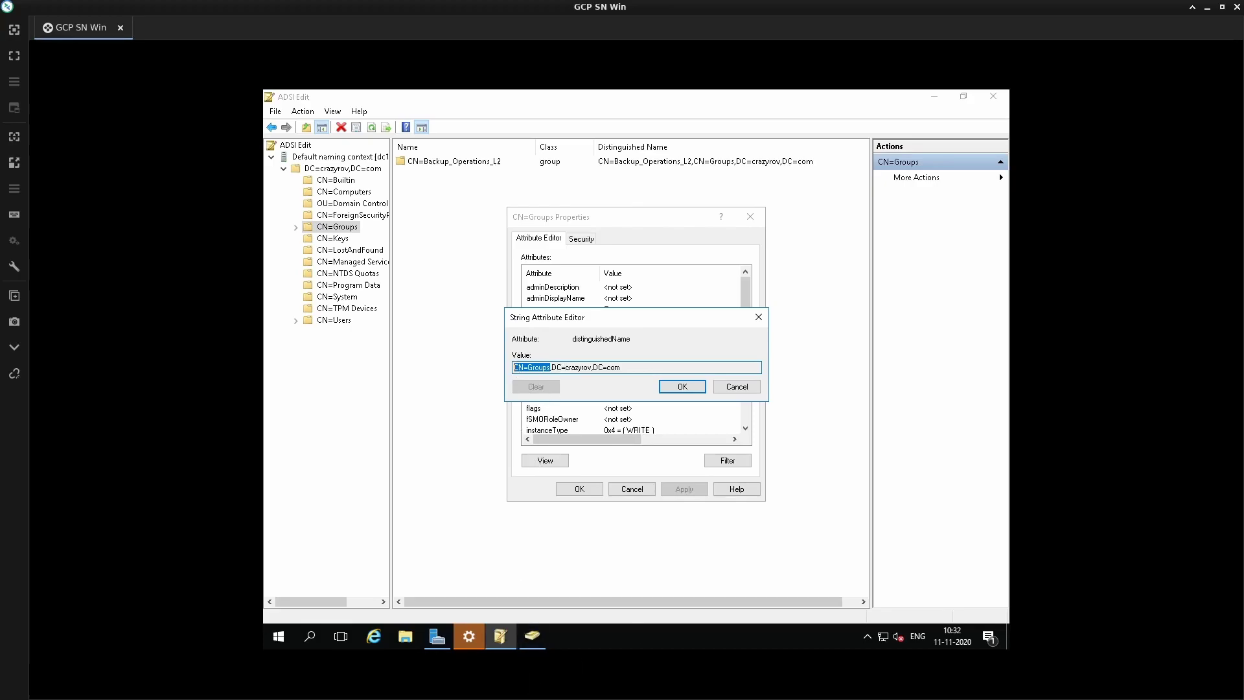
# - Paste CN=Groups into the Group Search Path field, then return to ADSI Edit
pyautogui.hotkey('alt', 'Tab')
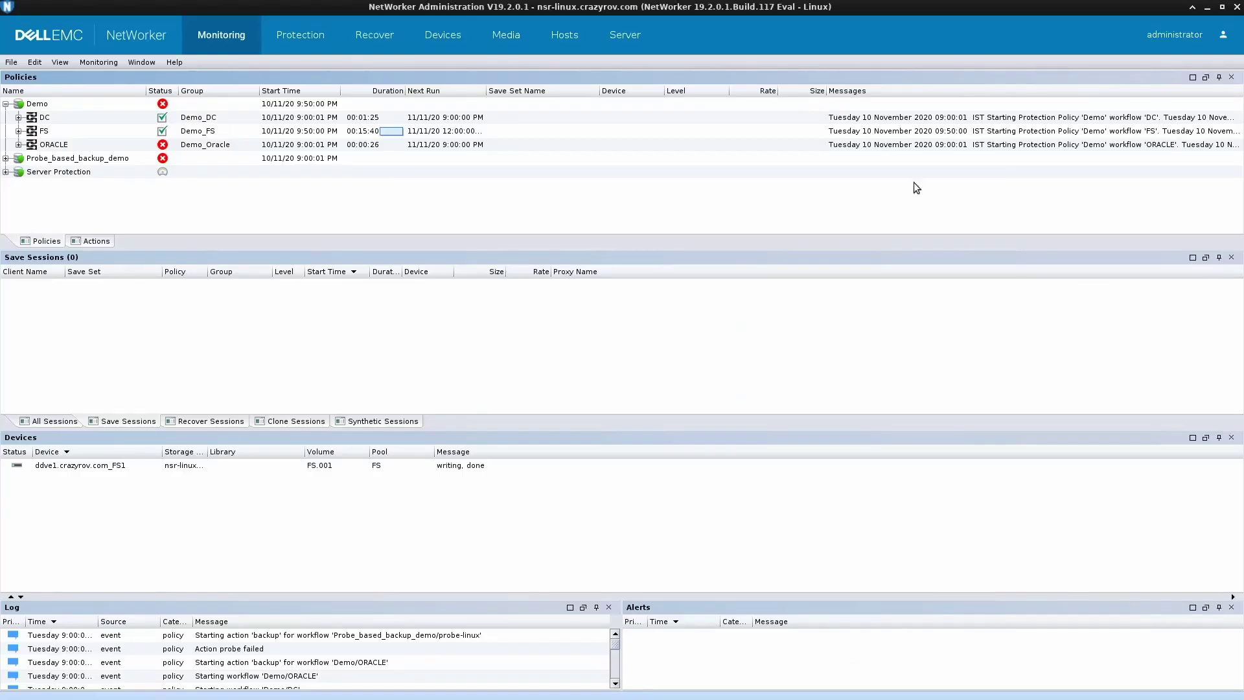
pyautogui.hotkey('alt', 'Tab')
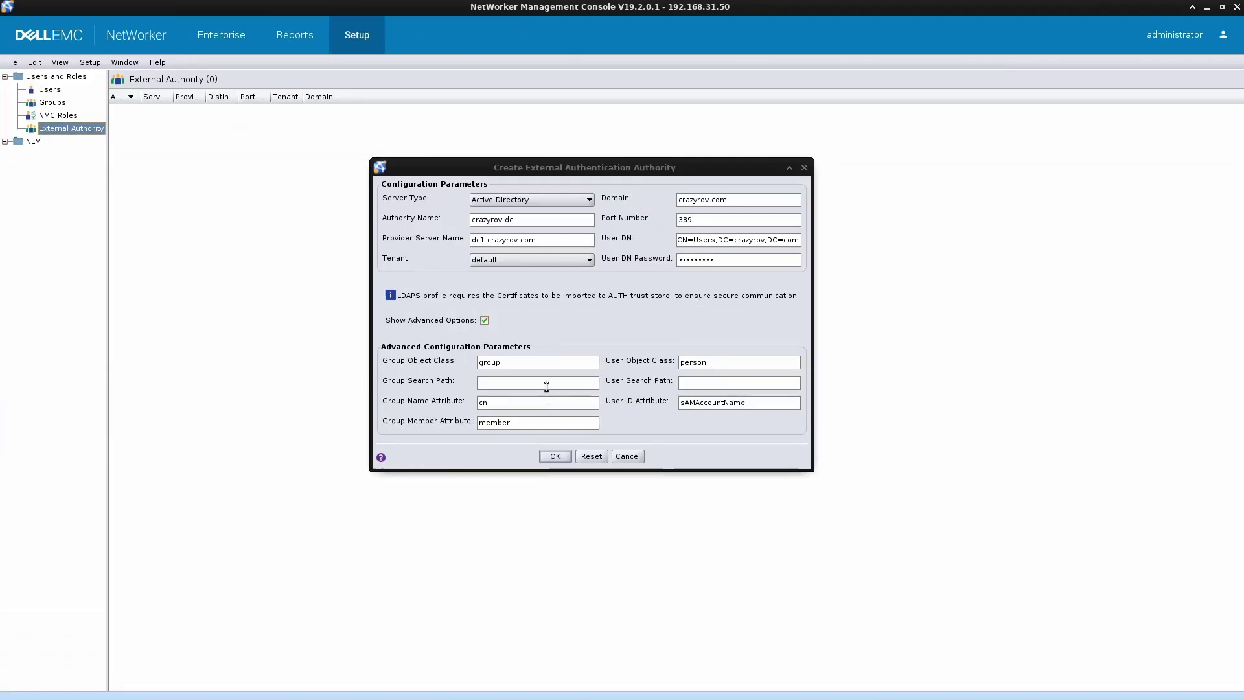
pyautogui.click(546, 381)
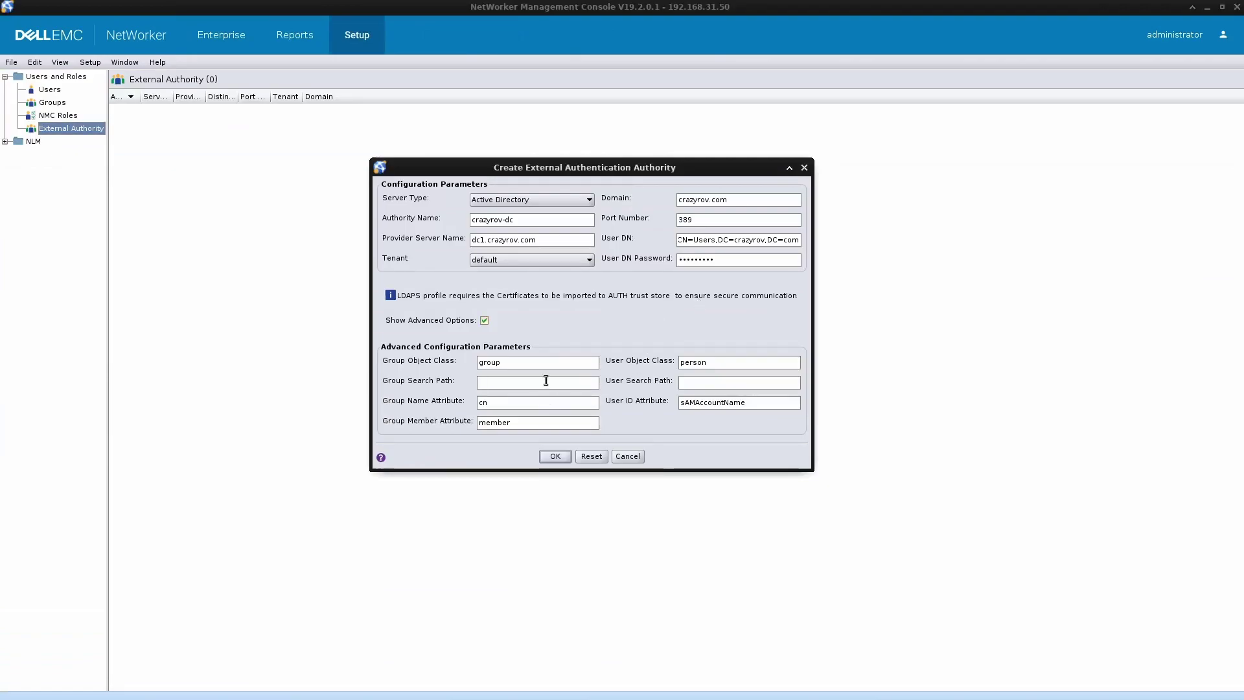
pyautogui.hotkey('ctrl', 'v')
pyautogui.hotkey('alt', 'Tab')
pyautogui.hotkey('alt', 'Tab')
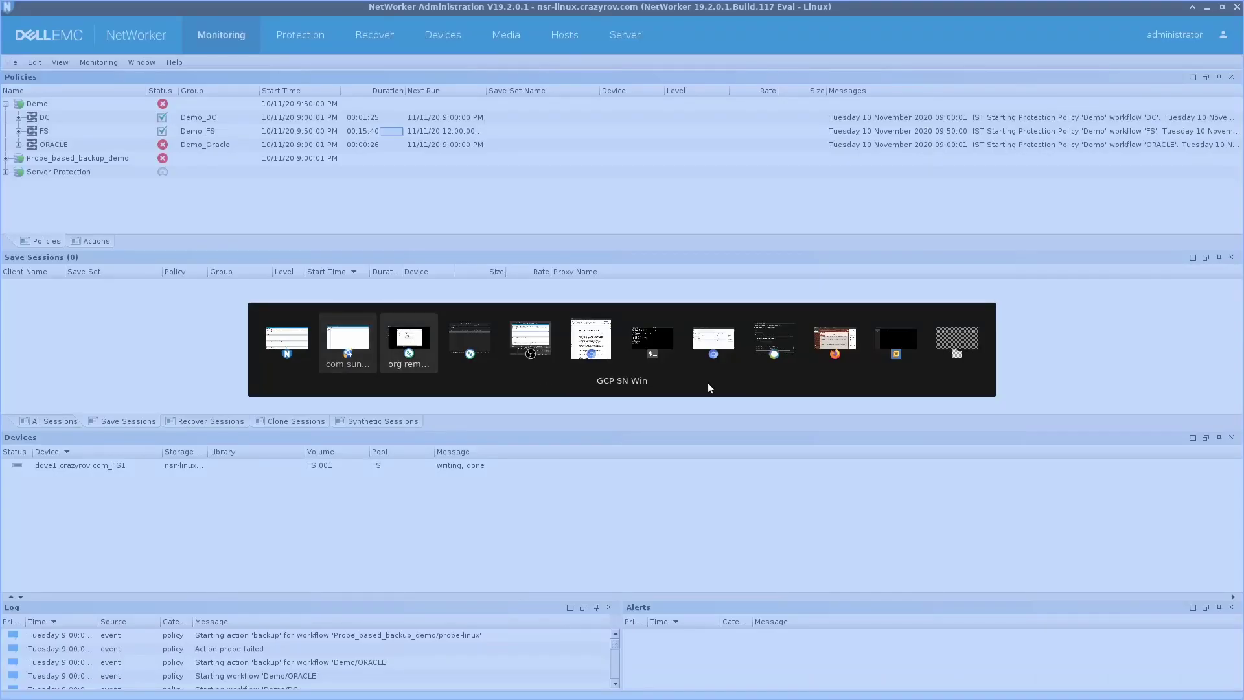
pyautogui.click(591, 338)
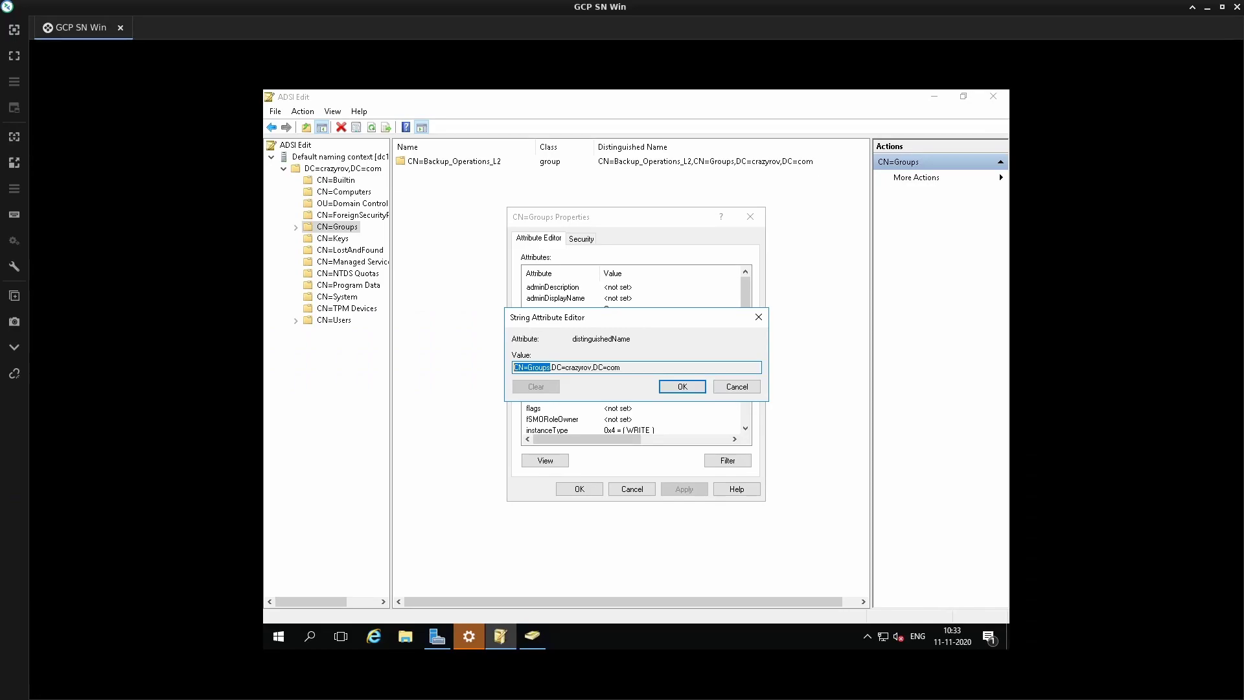
# - Close the Groups dialogs and open the Users container's properties
pyautogui.click(737, 387)
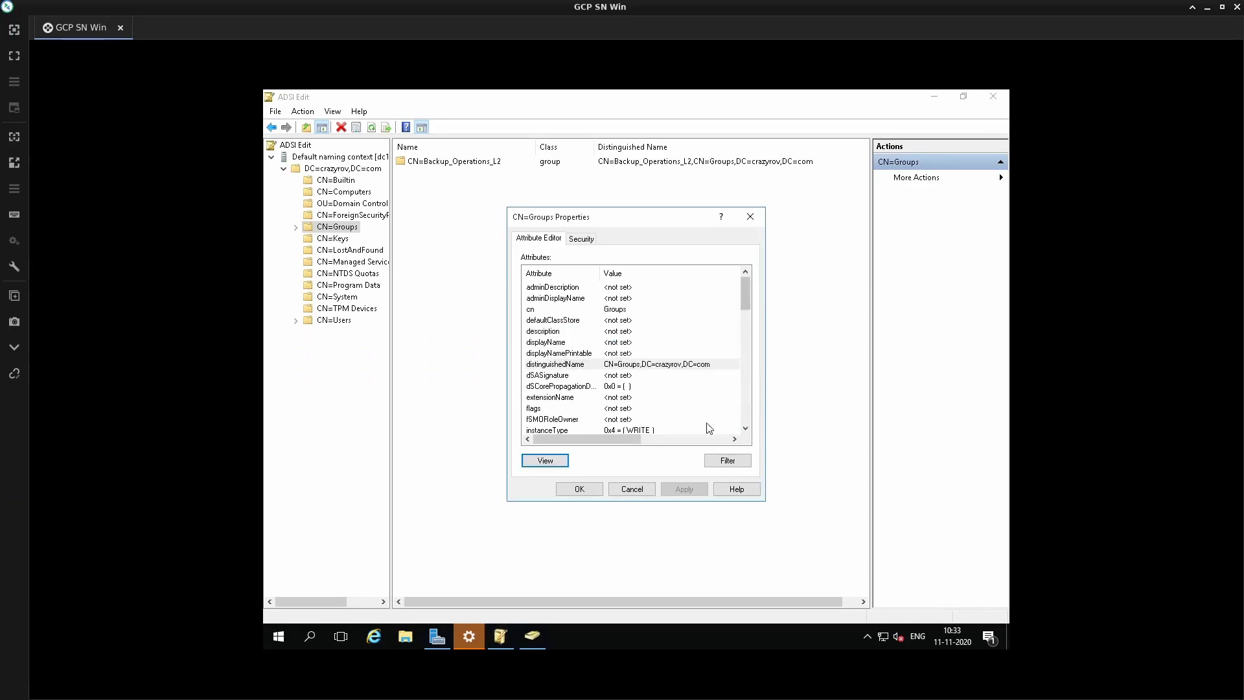
pyautogui.click(649, 489)
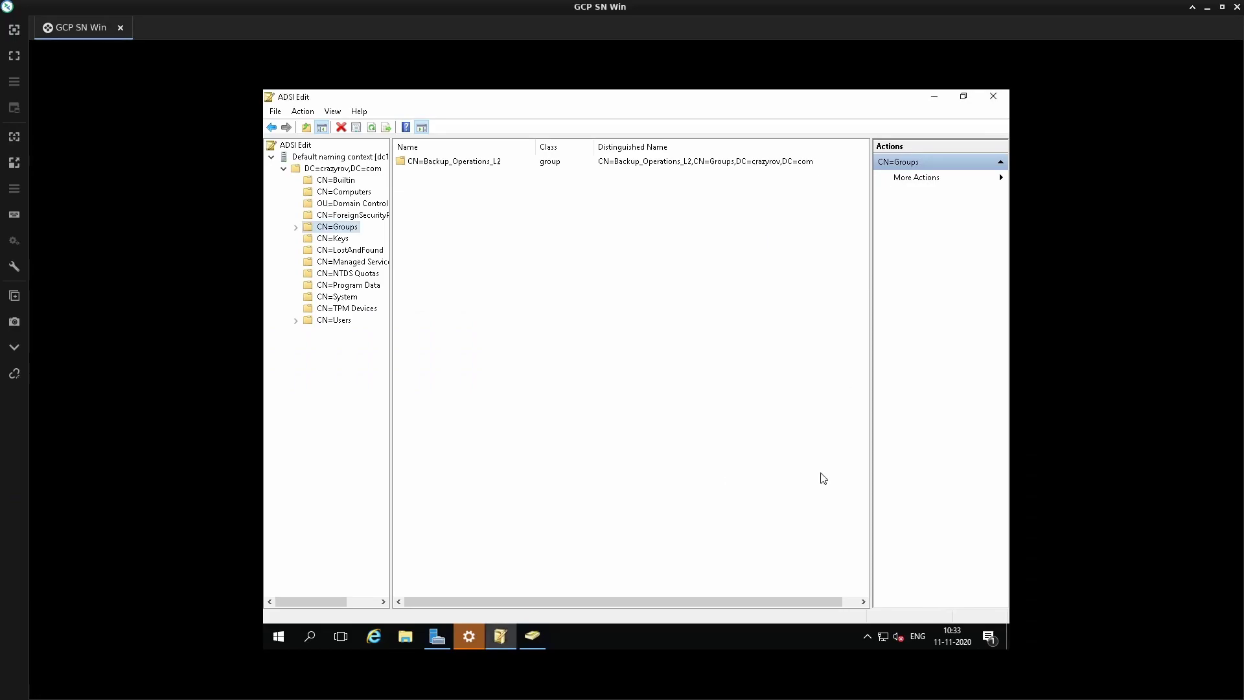
pyautogui.click(333, 320)
pyautogui.rightClick(335, 319)
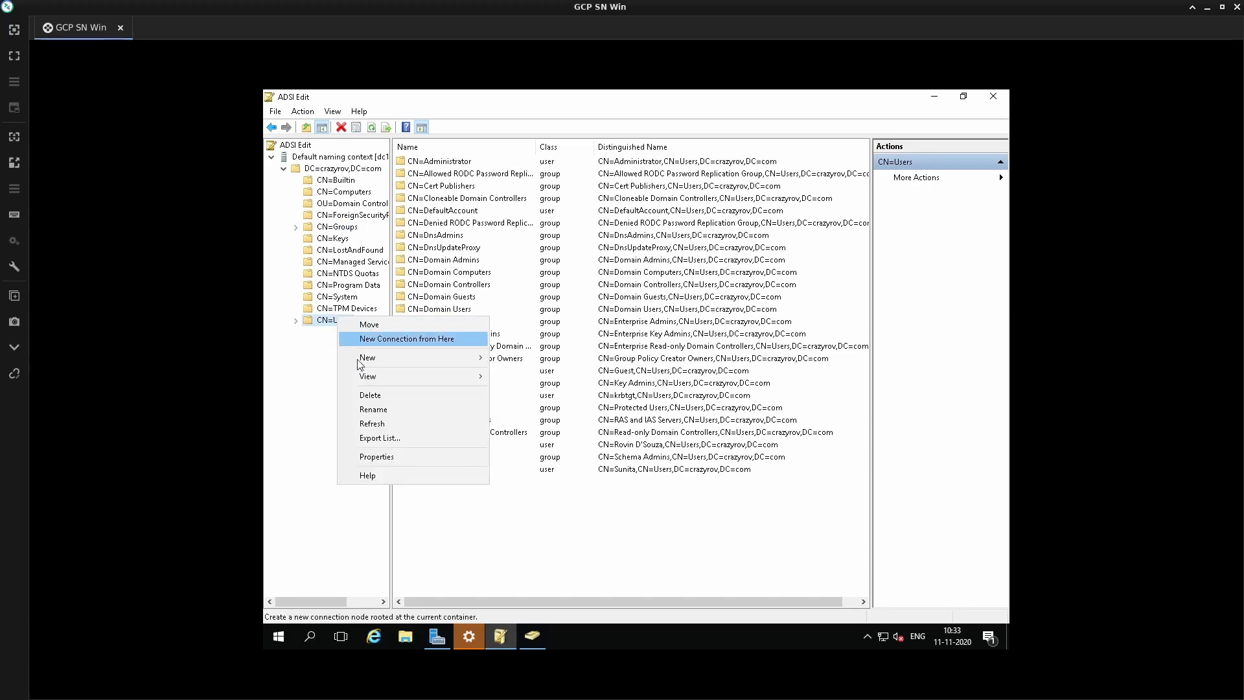
pyautogui.click(377, 457)
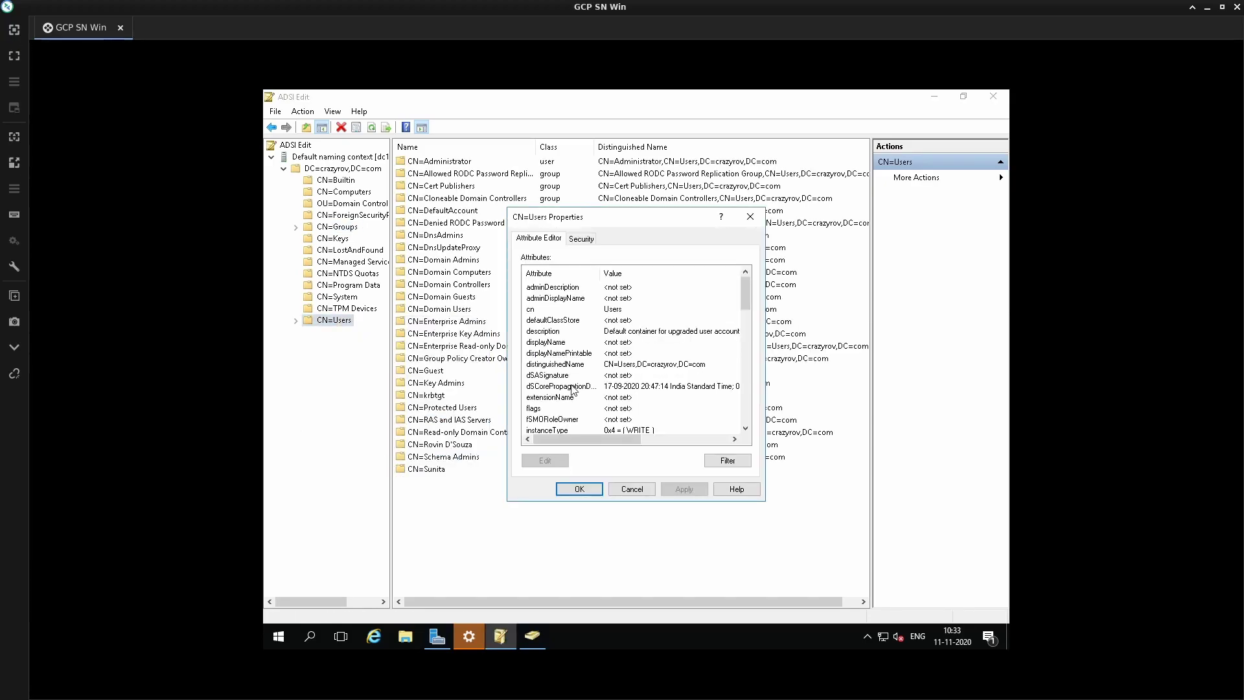
# - Select CN=Users in the Users distinguishedName value and switch back toward NetWorker
pyautogui.scroll(-1, 579, 324)
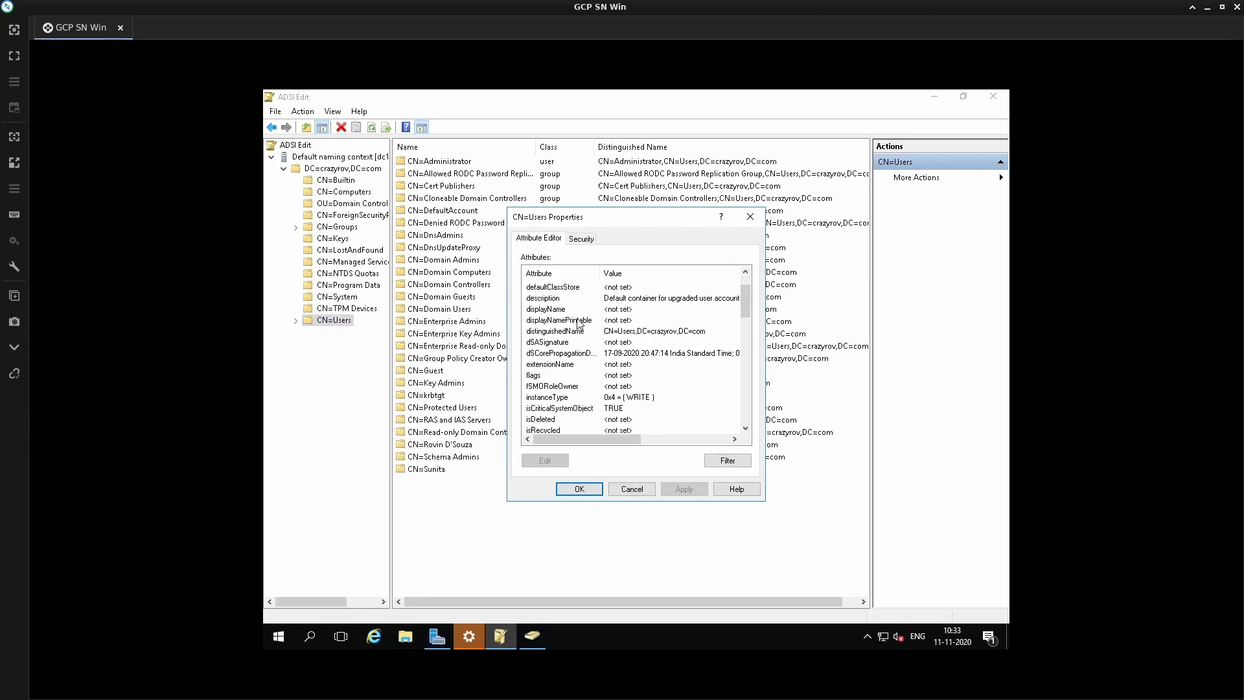
pyautogui.click(574, 332)
pyautogui.click(545, 460)
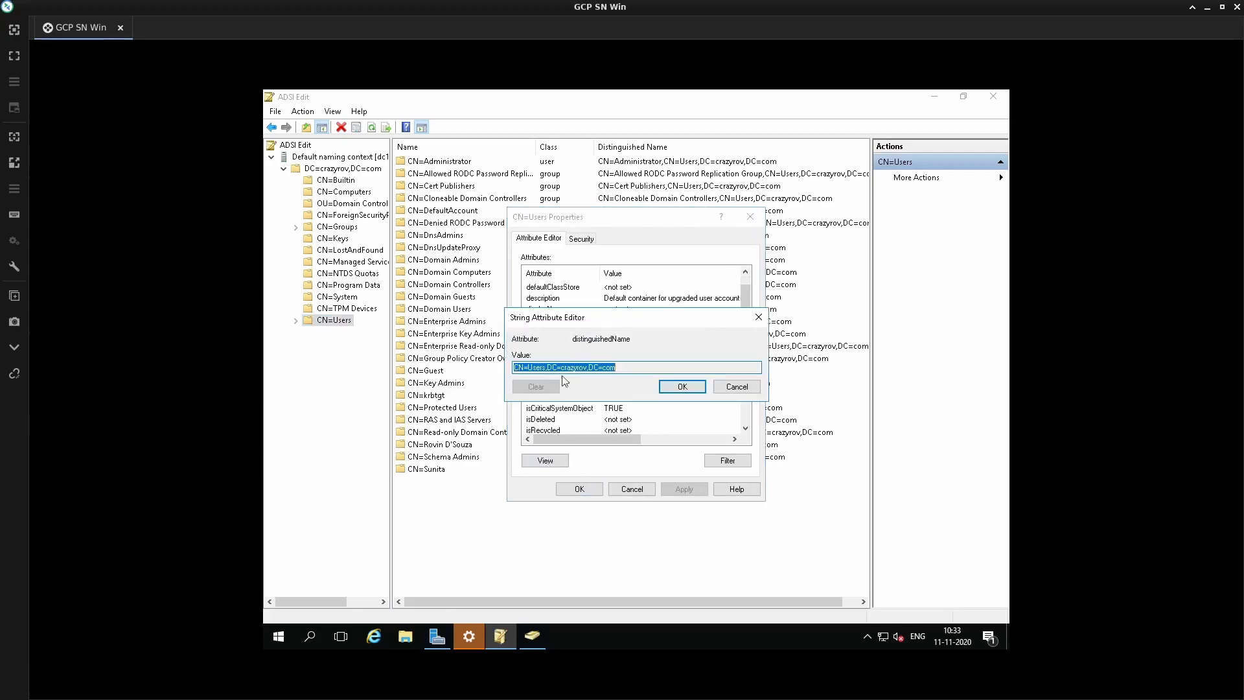
pyautogui.click(547, 367)
pyautogui.hotkey('shift', 'Home')
pyautogui.hotkey('ctrl', 'c')
pyautogui.hotkey('alt', 'Tab')
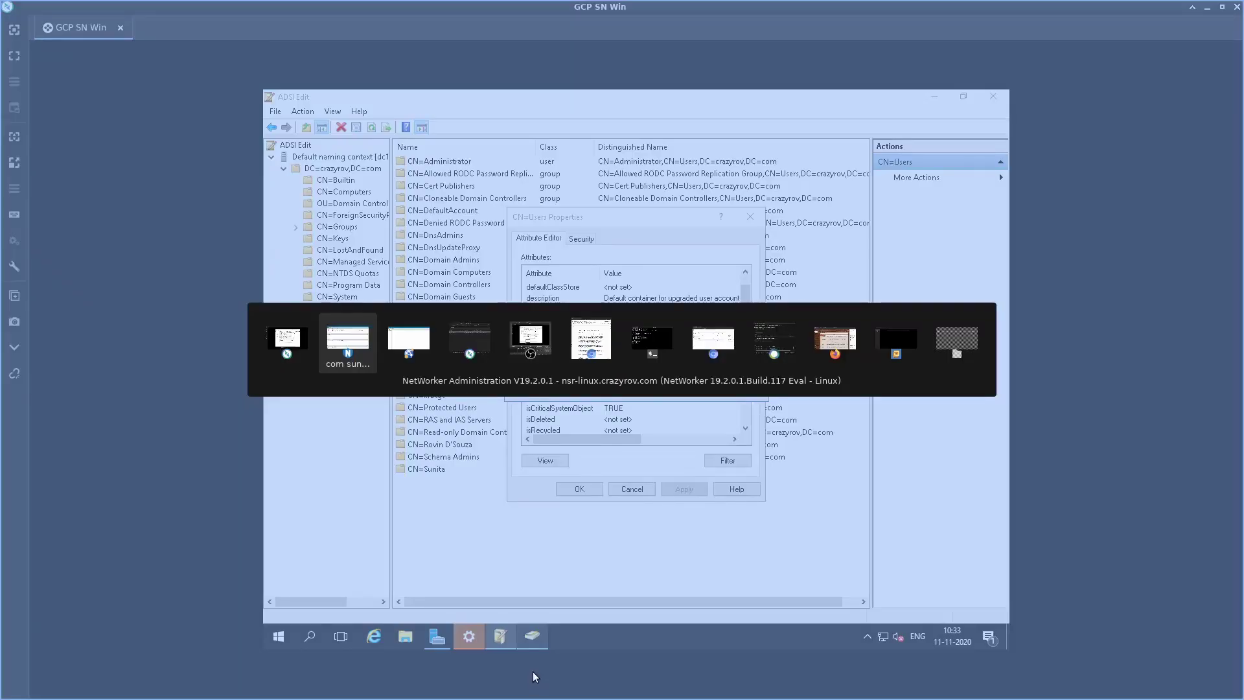
pyautogui.hotkey('alt', 'Tab')
pyautogui.hotkey('alt', 'Tab')
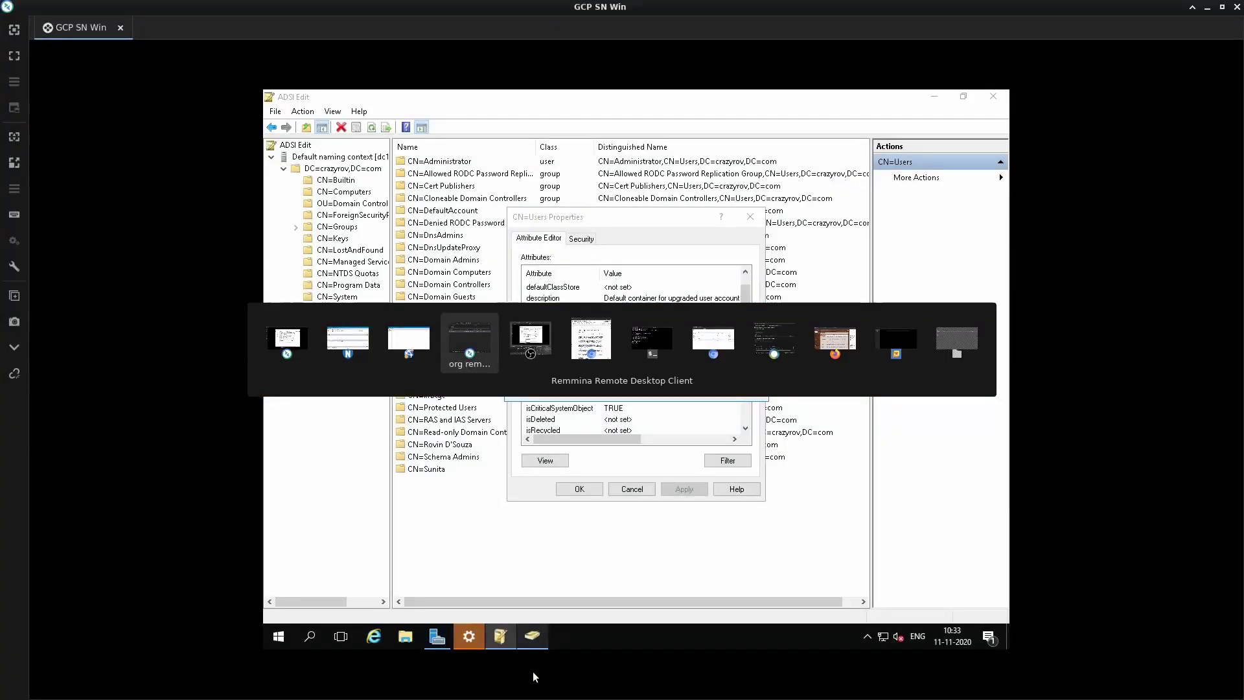
# - Paste CN=Users as the User Search Path and save the Active Directory authority
pyautogui.hotkey('alt', 'shift', 'Tab')
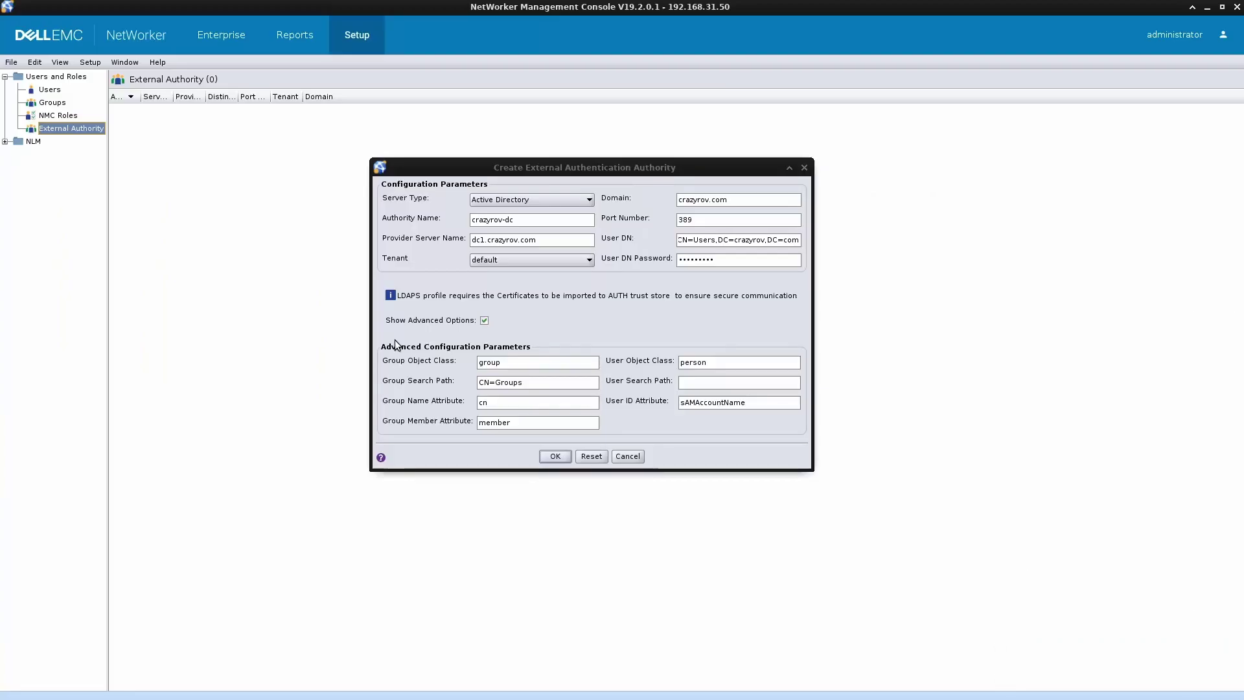
pyautogui.click(711, 385)
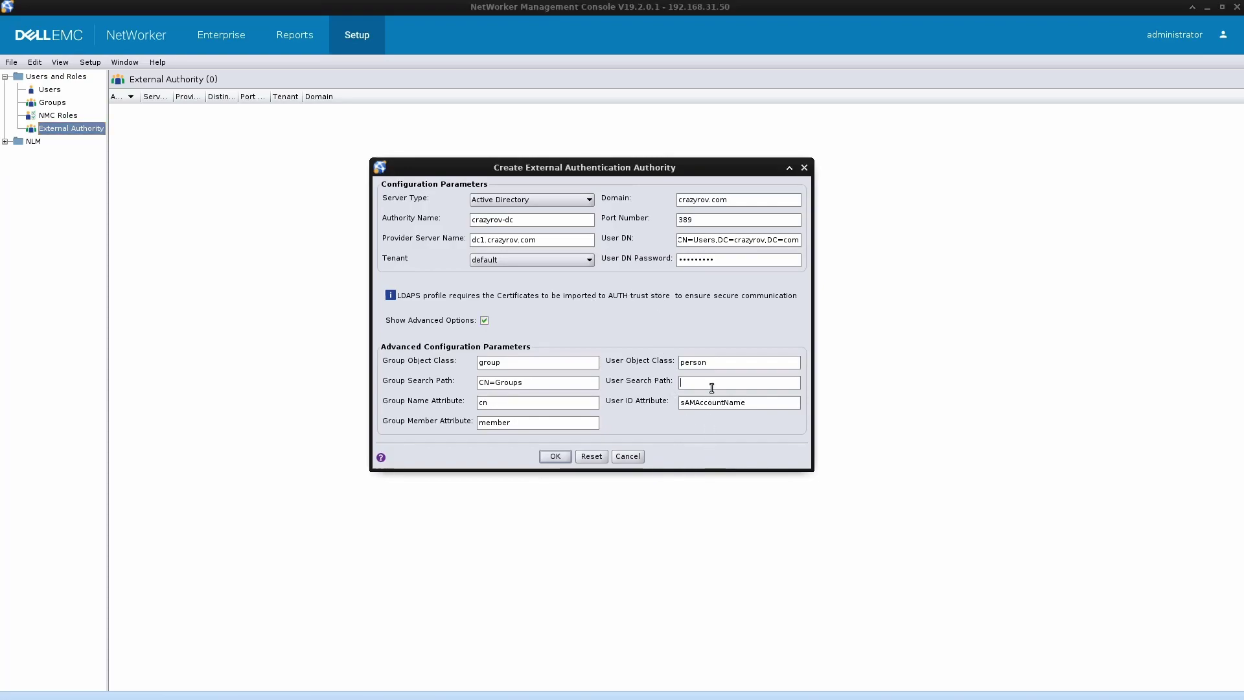
pyautogui.hotkey('ctrl', 'v')
pyautogui.click(555, 456)
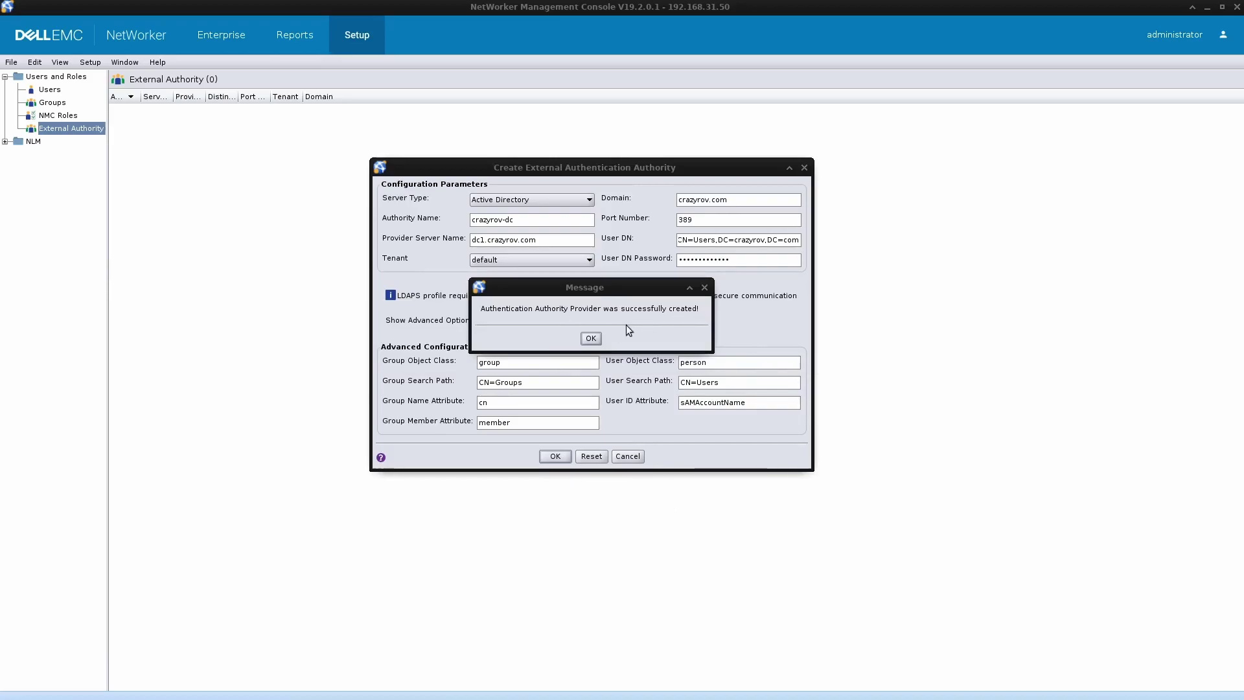
pyautogui.click(590, 338)
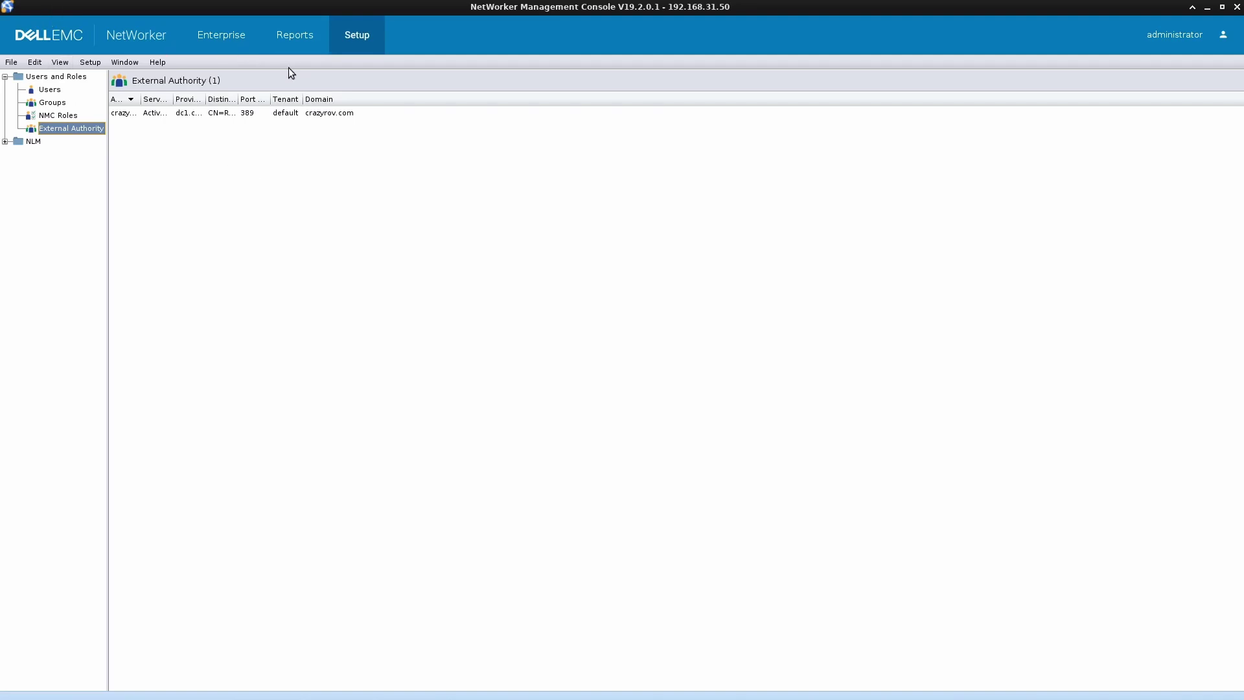
# - Add an External Repository User with the AD user's name in domain crazyrov.com to NMC Users
pyautogui.click(51, 90)
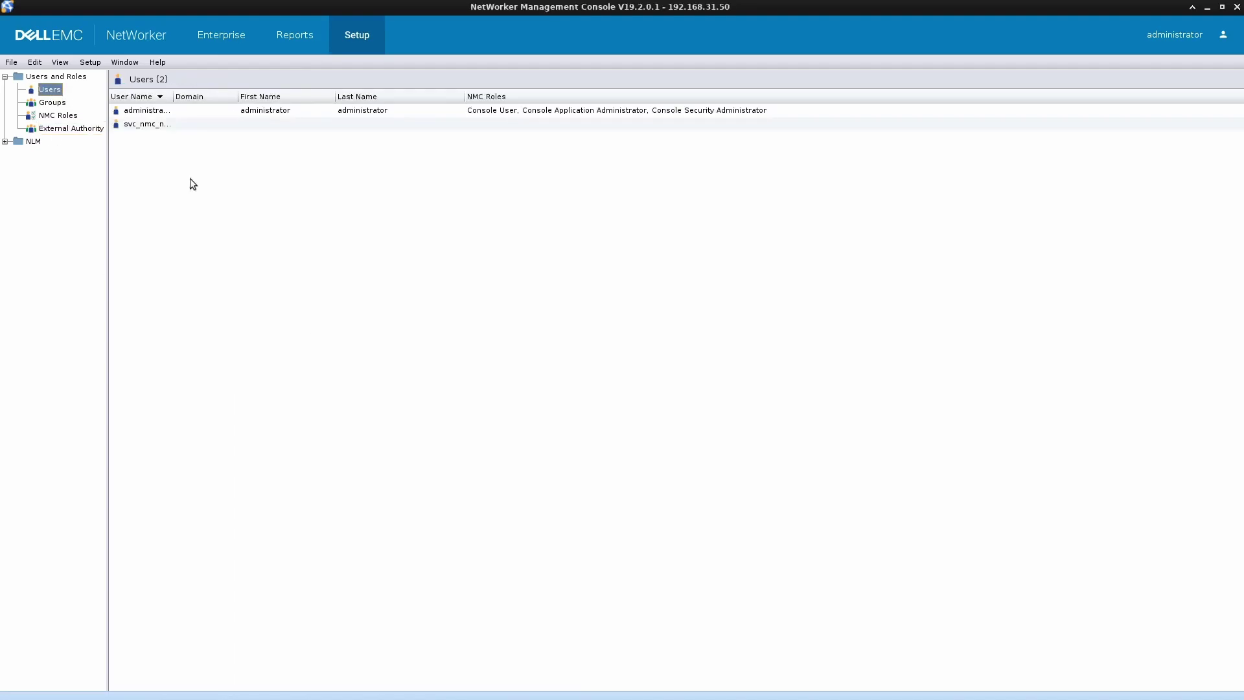
pyautogui.moveTo(172, 104); pyautogui.dragTo(293, 99)
pyautogui.rightClick(130, 158)
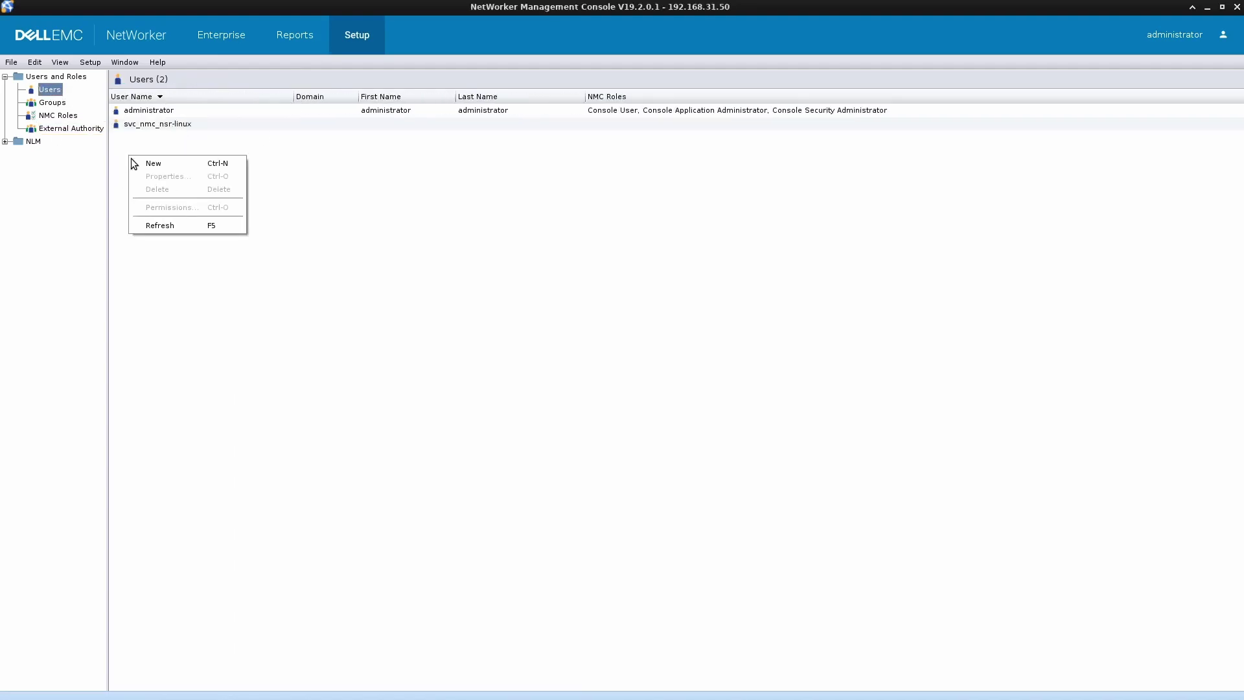
pyautogui.click(145, 164)
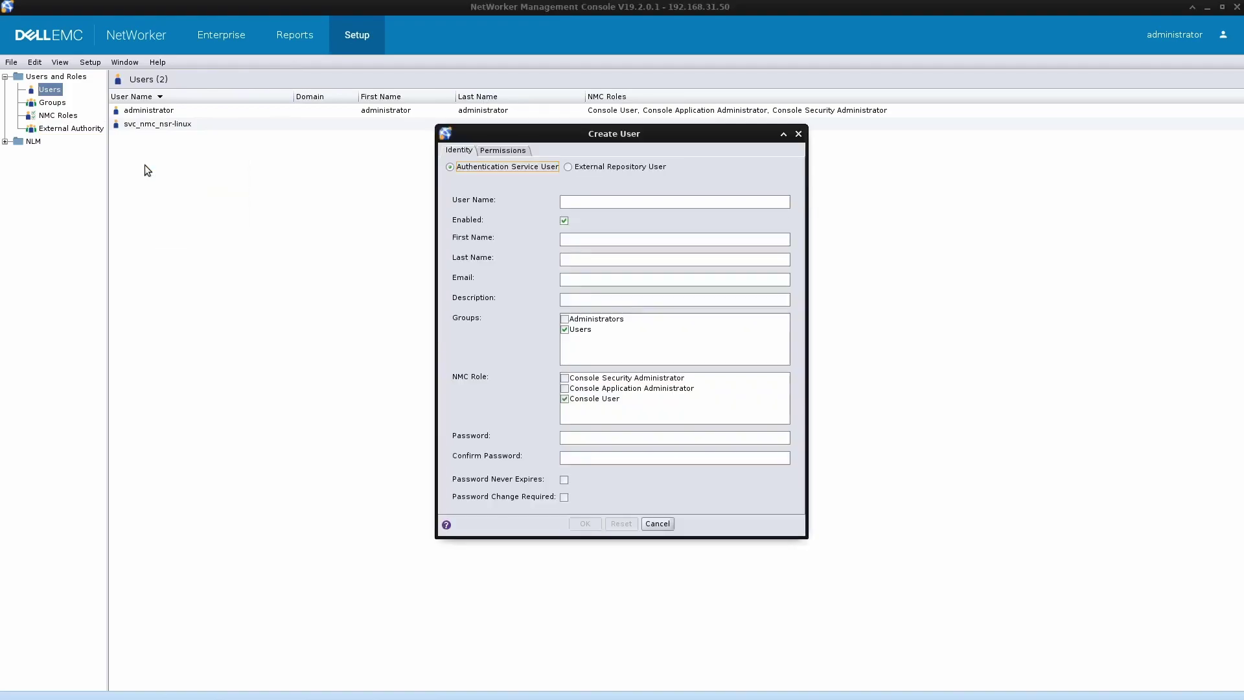
pyautogui.click(583, 203)
pyautogui.write('sunita')
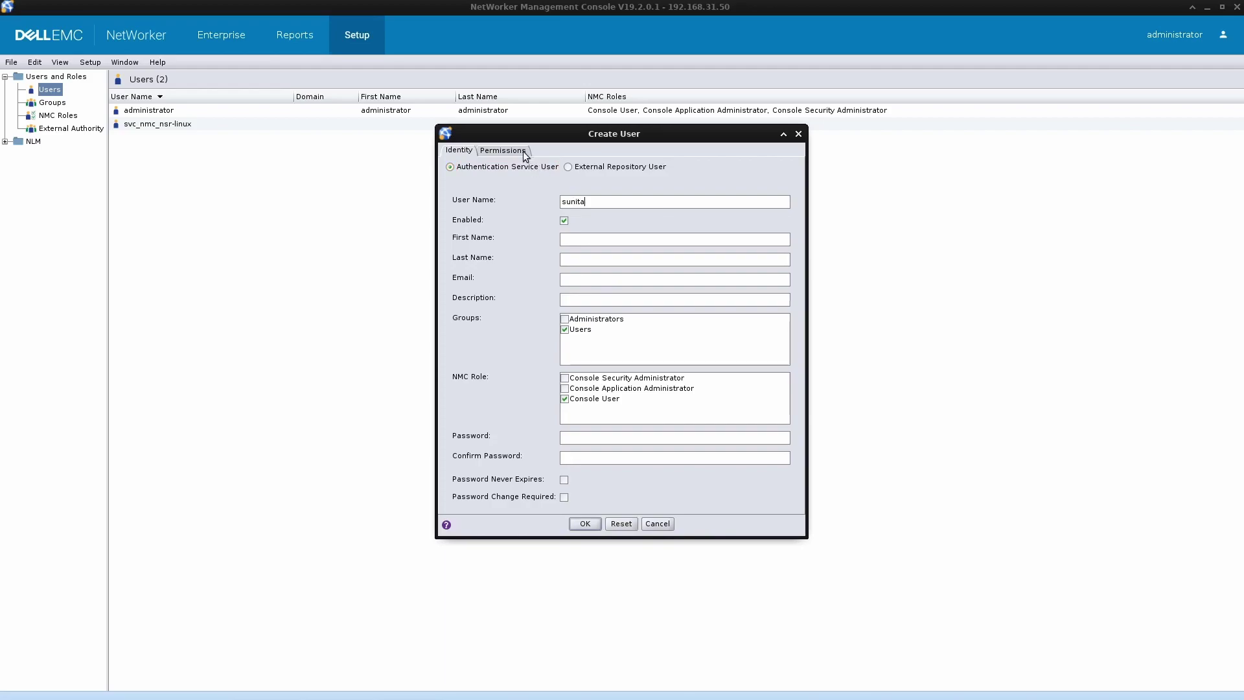
pyautogui.click(569, 167)
pyautogui.click(580, 295)
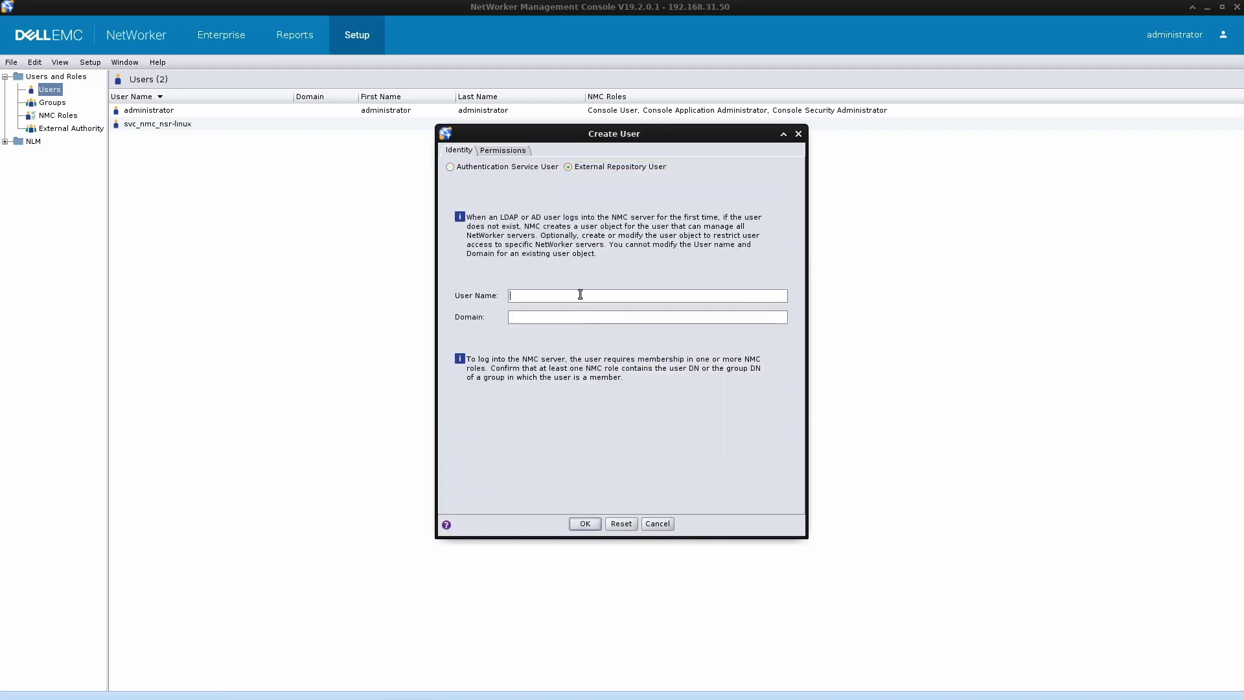
pyautogui.write('sunita')
pyautogui.press('Tab')
pyautogui.write('crazyrov.com')
pyautogui.click(585, 524)
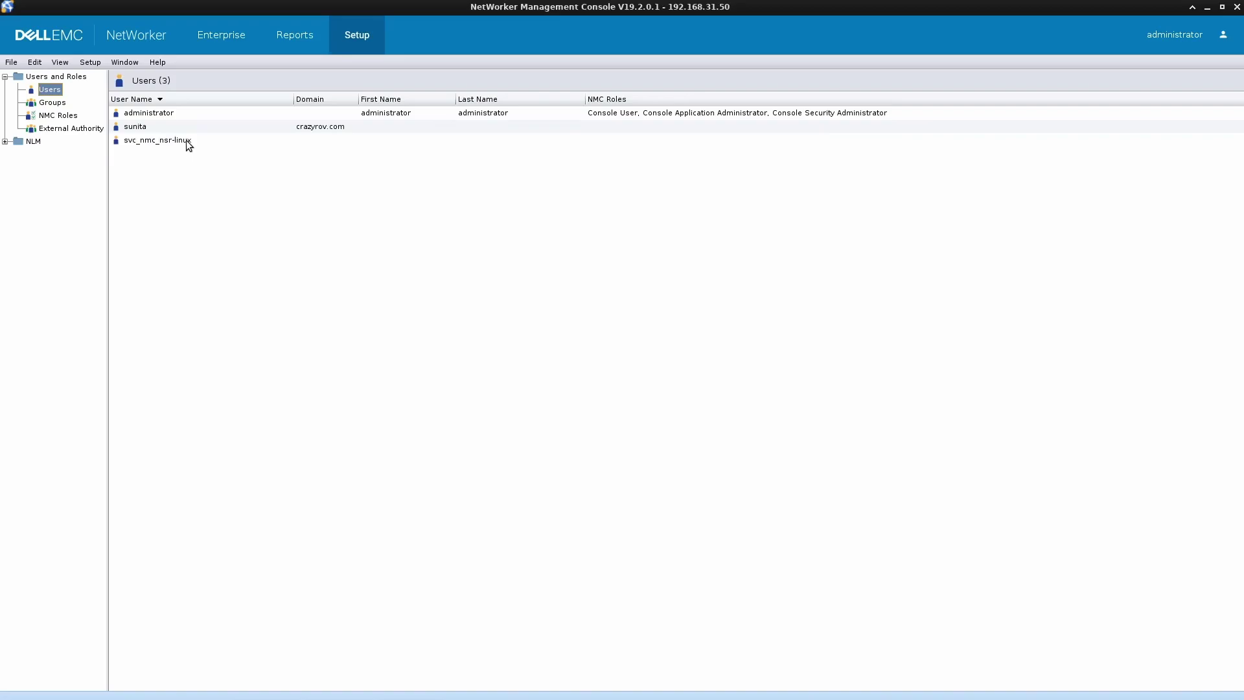
# - Close the ADSI Edit CN=Users properties and review the AD user's Member Of groups in ADUC
pyautogui.click(176, 127)
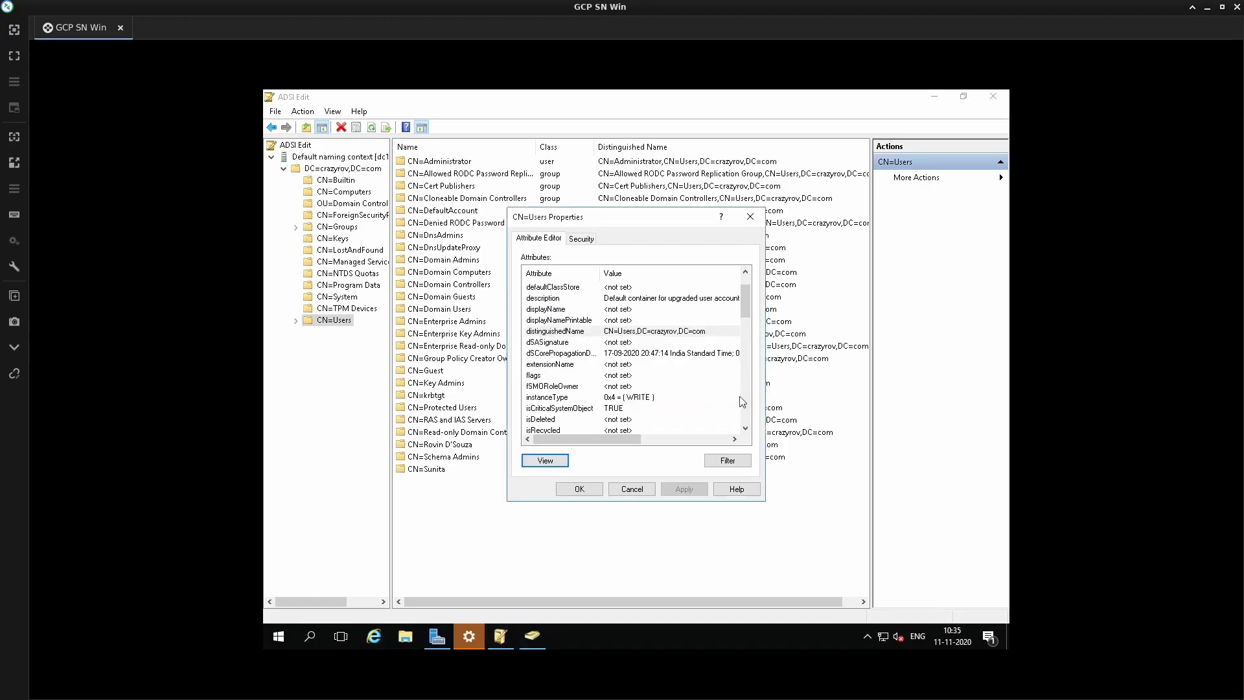
pyautogui.click(631, 489)
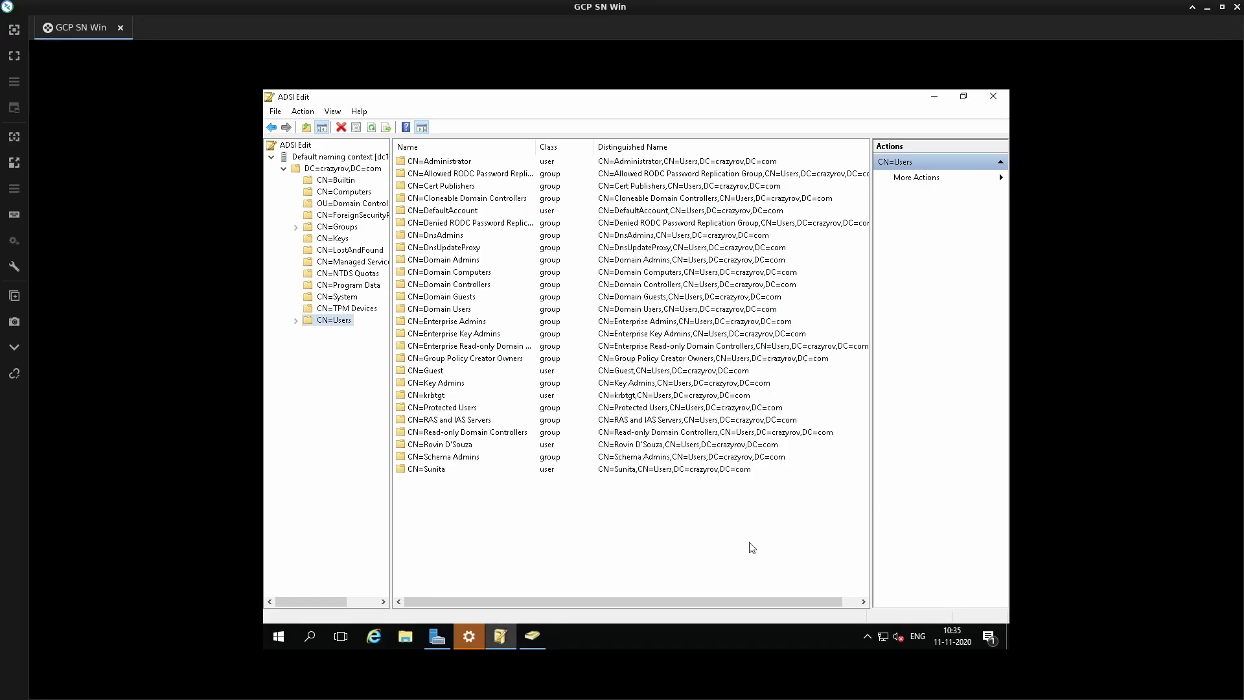
pyautogui.click(502, 637)
pyautogui.click(444, 462)
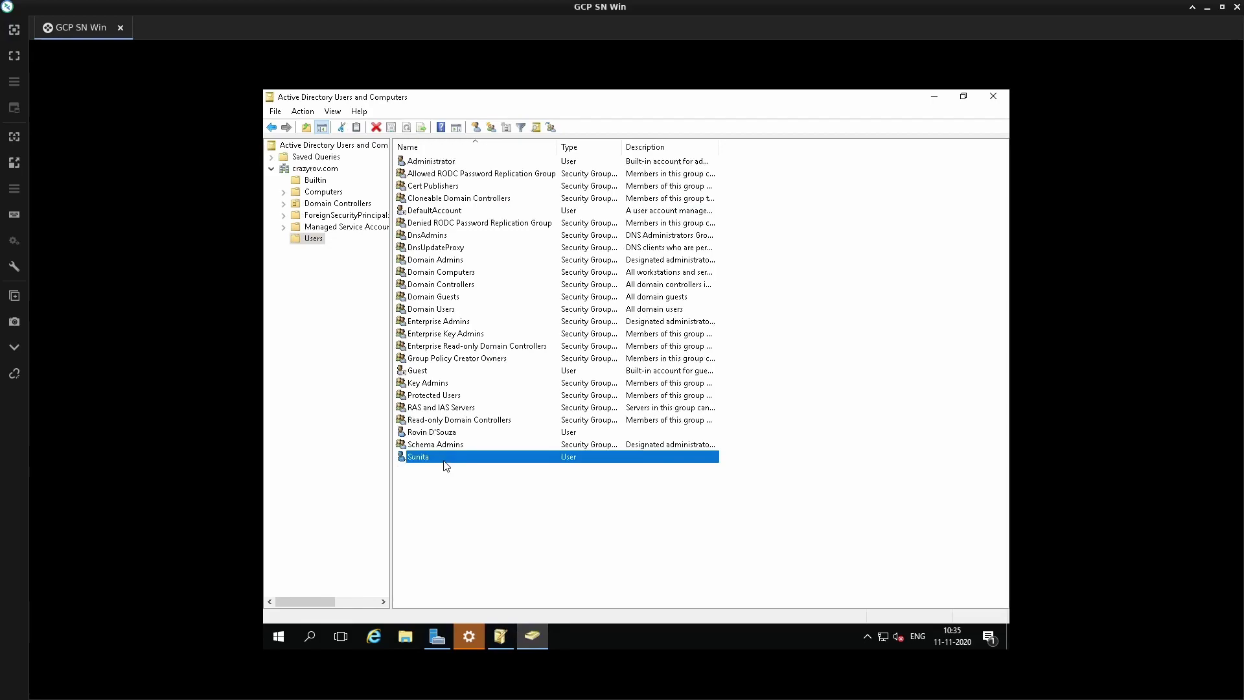
pyautogui.doubleClick(445, 461)
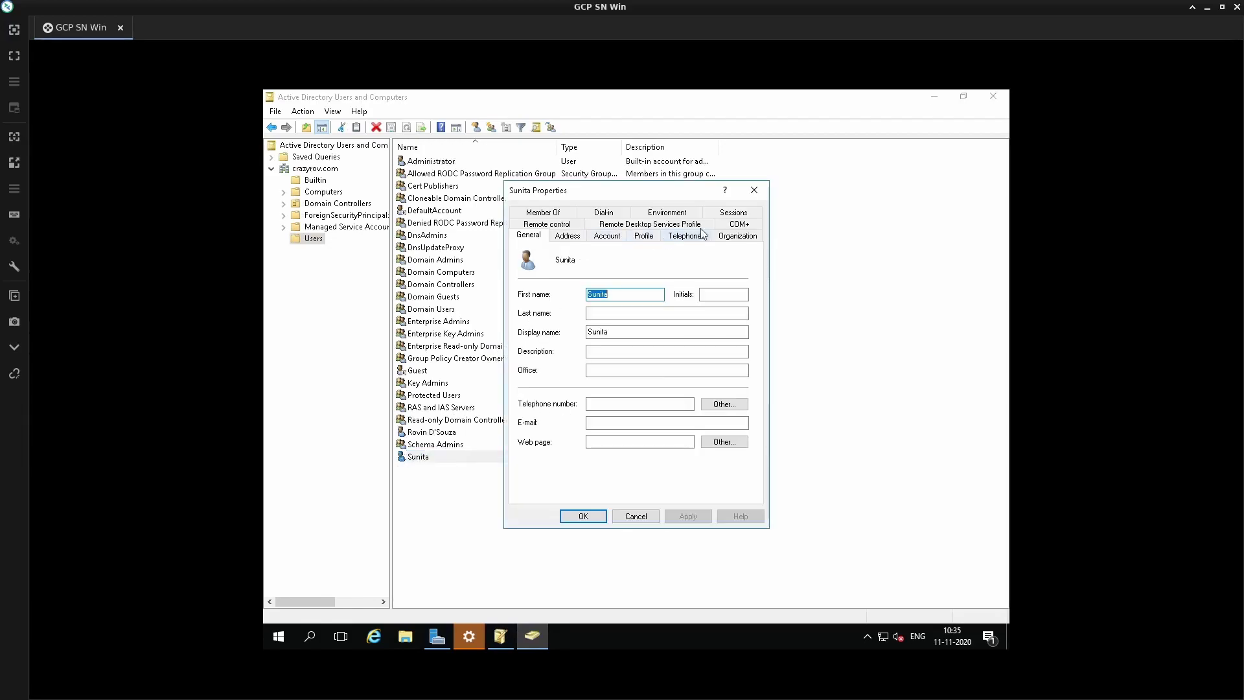
pyautogui.click(564, 213)
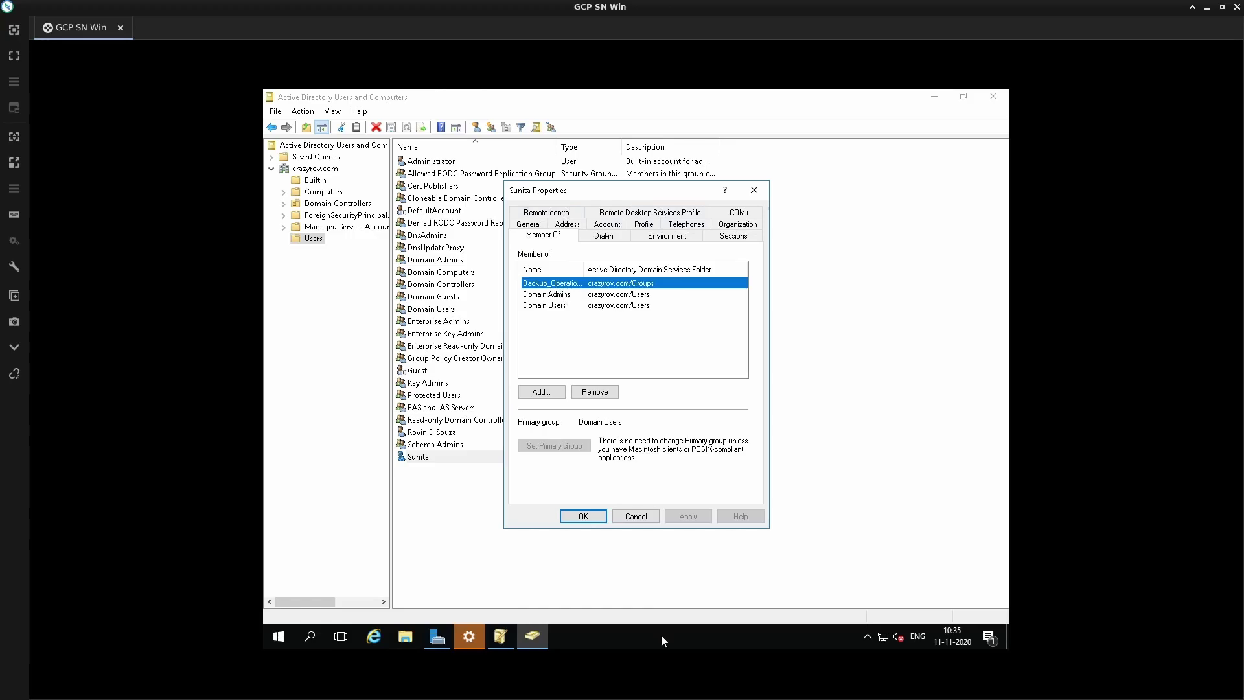
pyautogui.click(640, 519)
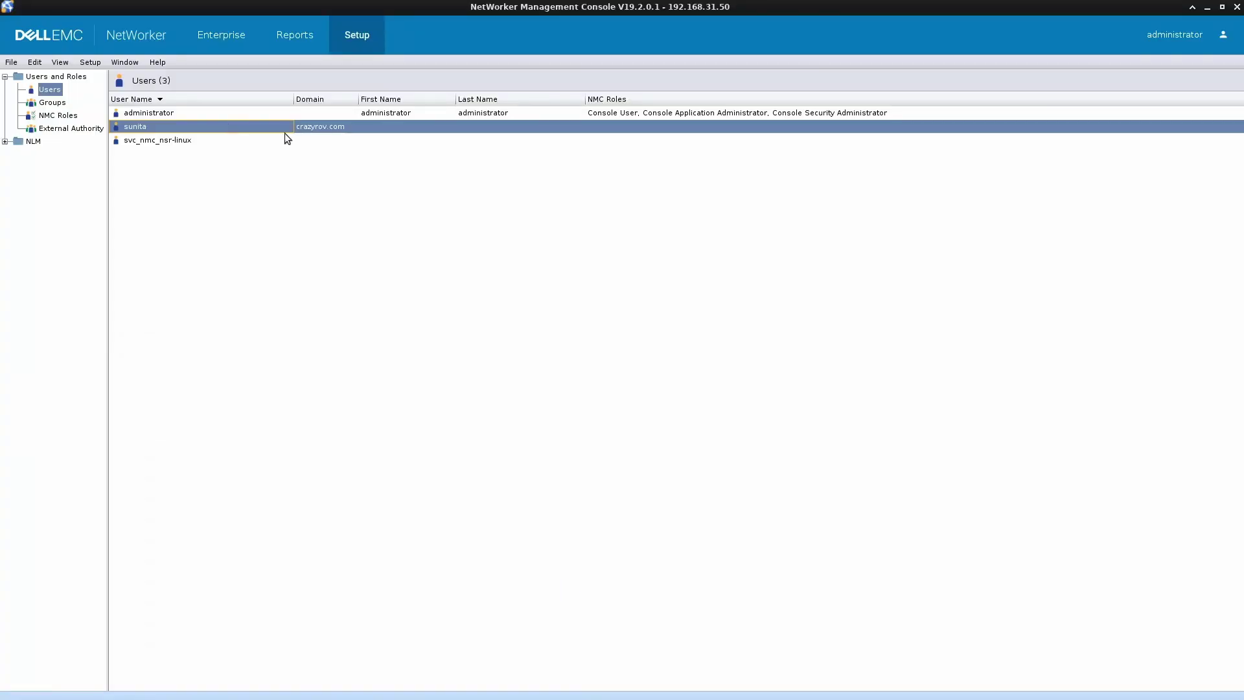
# - Open the Console Application Administrator NMC role, widening its form to edit External Roles
pyautogui.click(57, 104)
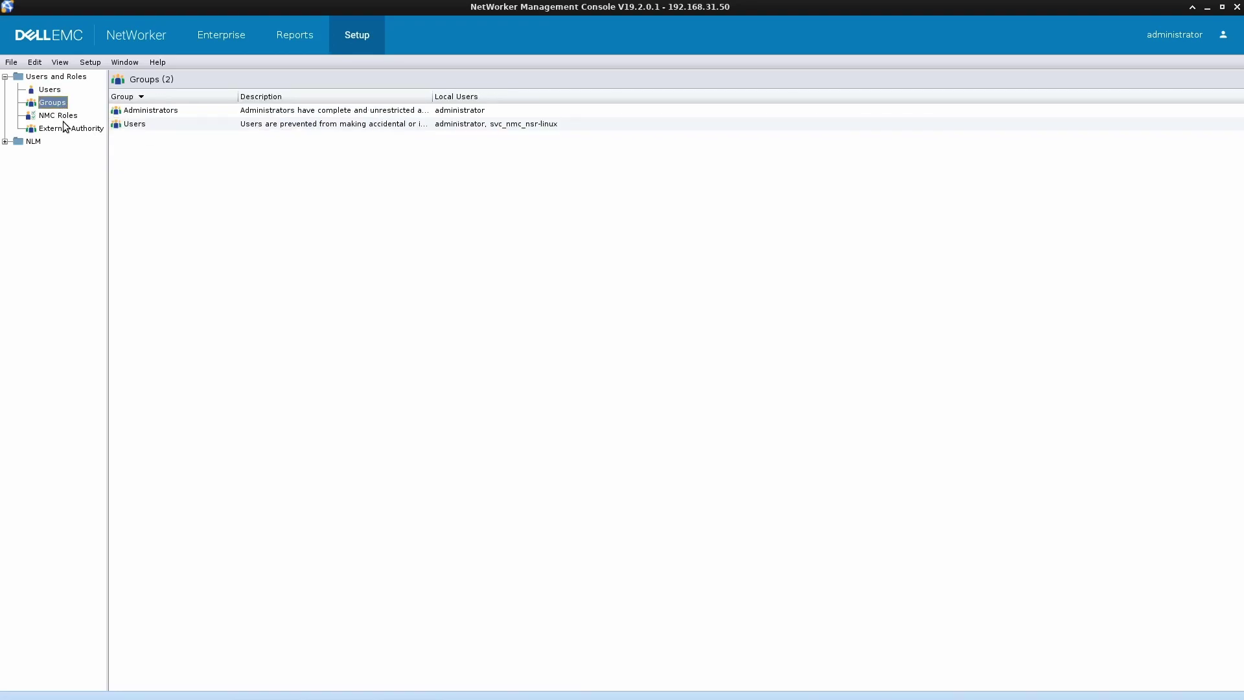
pyautogui.click(65, 118)
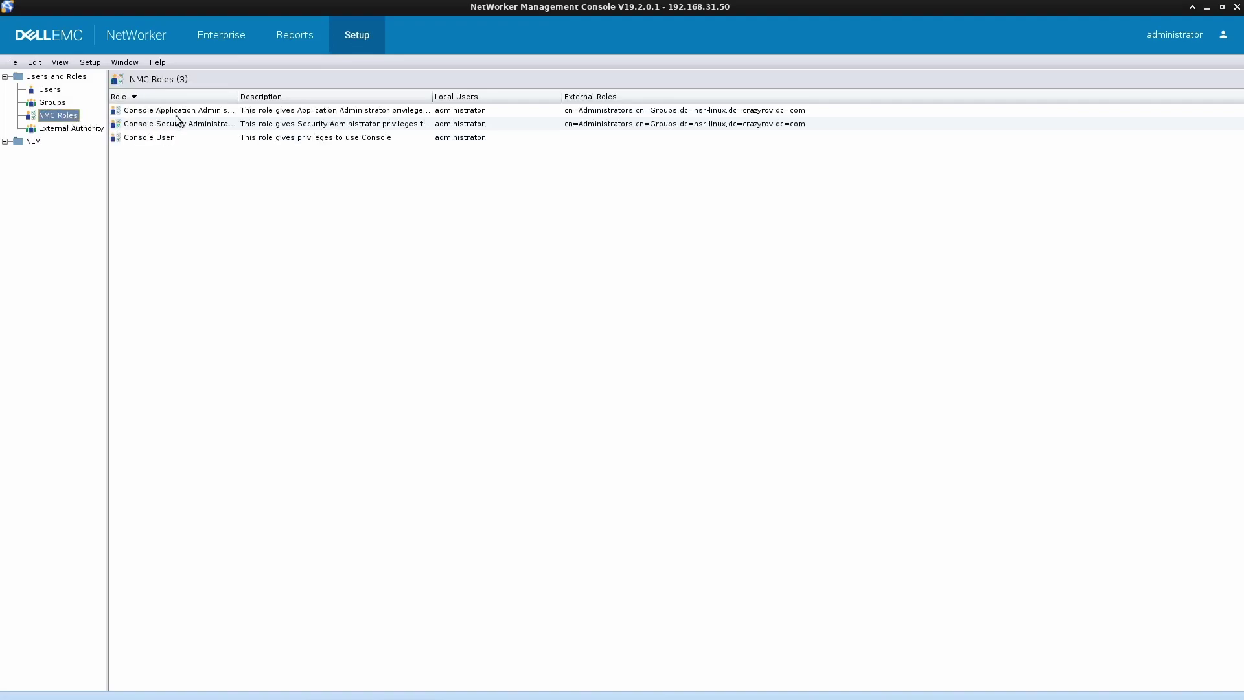
pyautogui.click(178, 112)
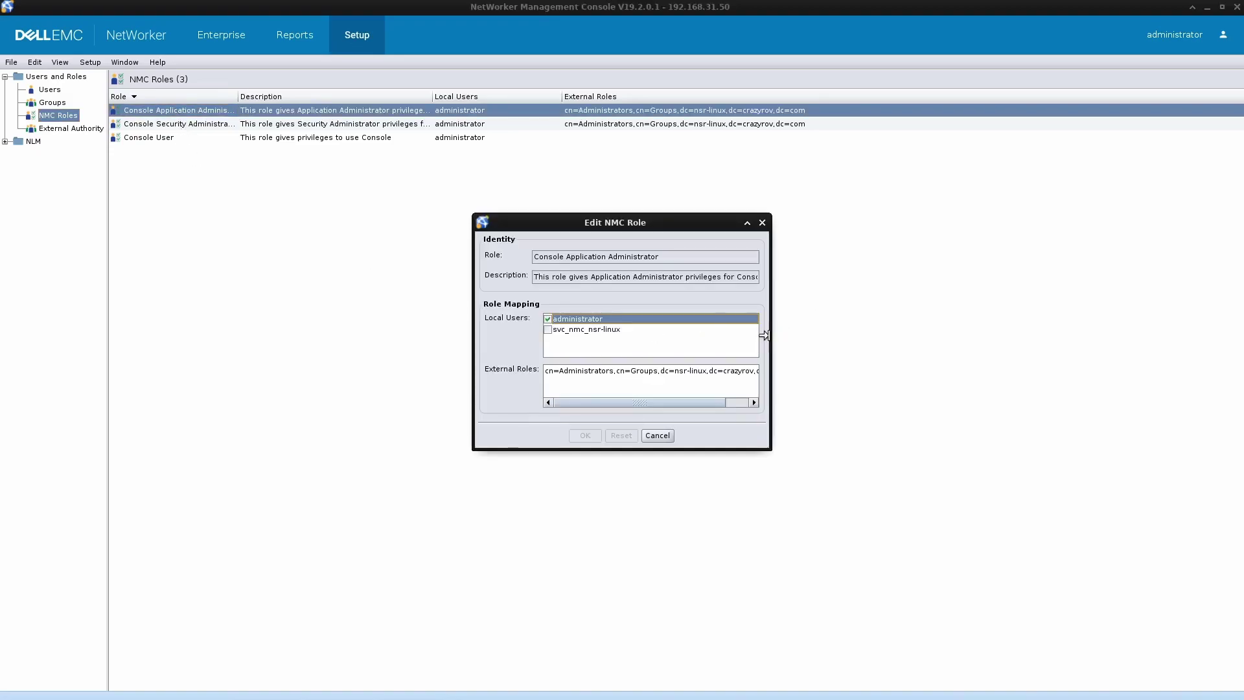
pyautogui.moveTo(764, 335); pyautogui.dragTo(962, 332)
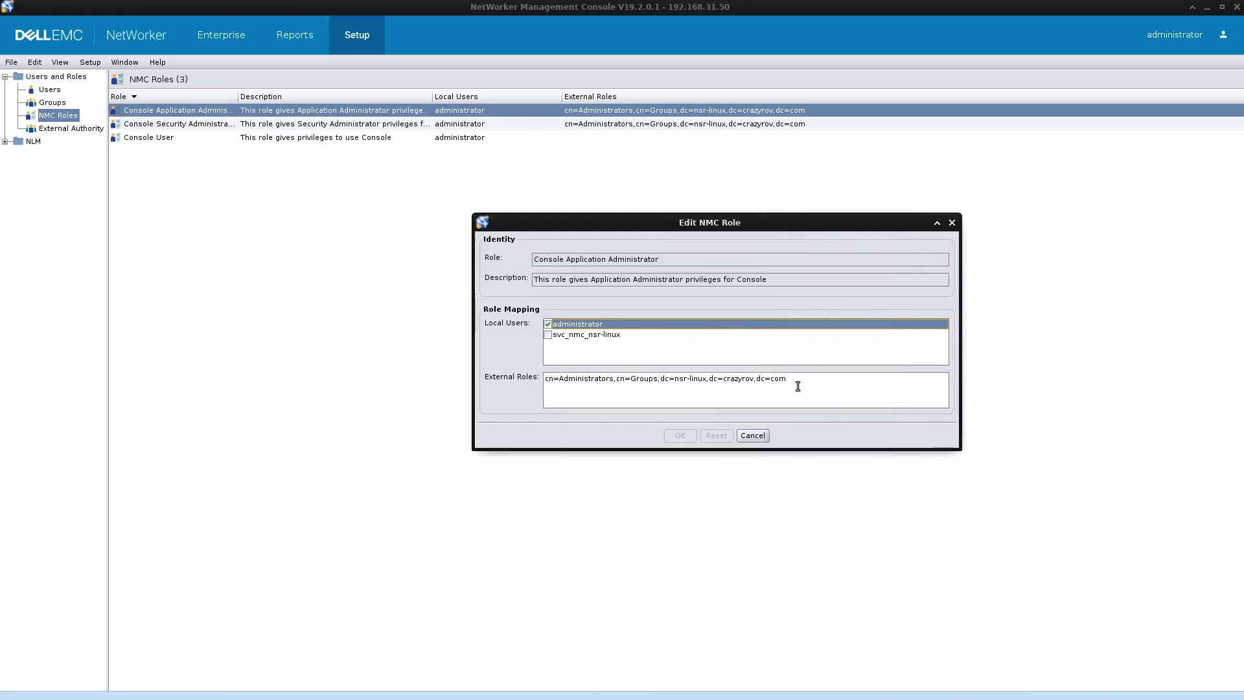
pyautogui.click(732, 401)
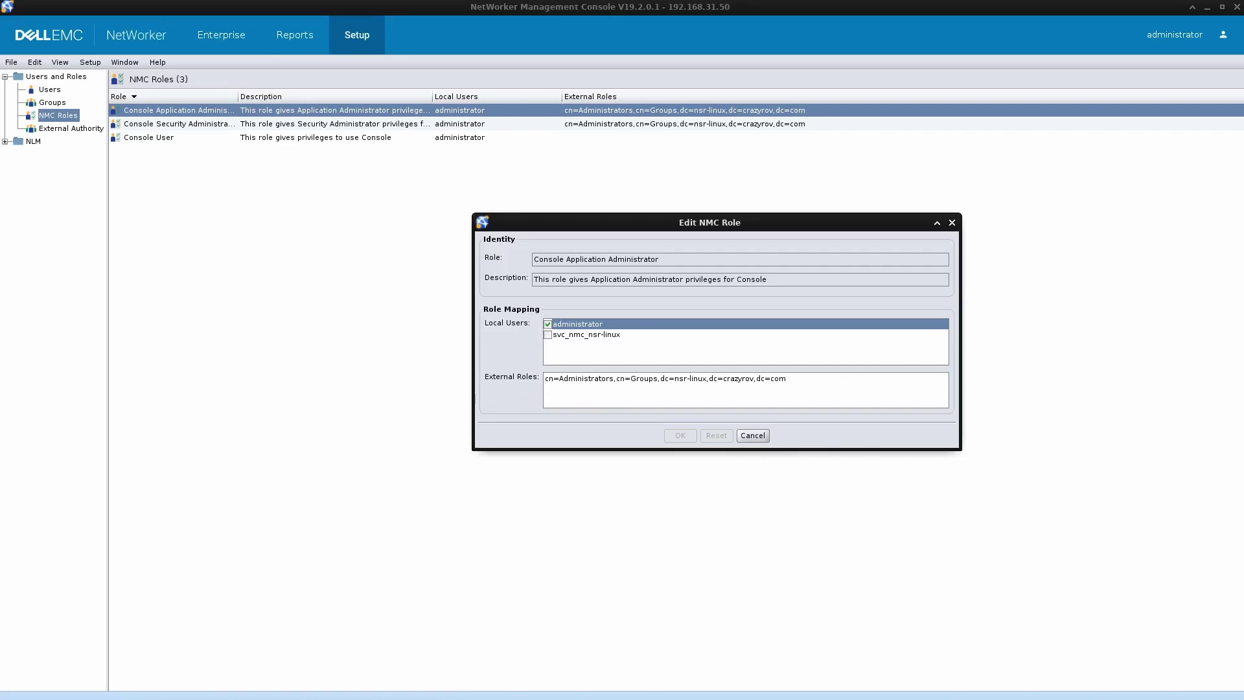
# - Copy the CN=Backup_Operations_L2 group's distinguishedName from its ADSI Edit properties
pyautogui.hotkey('alt', 'Tab')
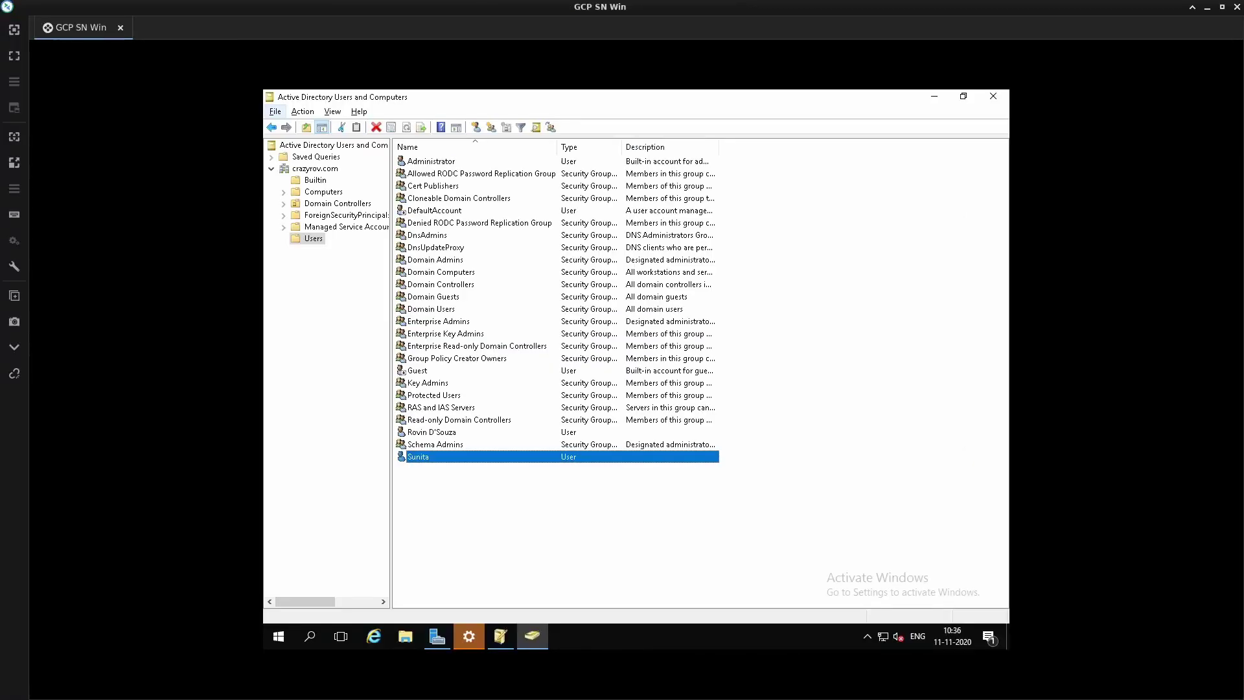
pyautogui.click(509, 642)
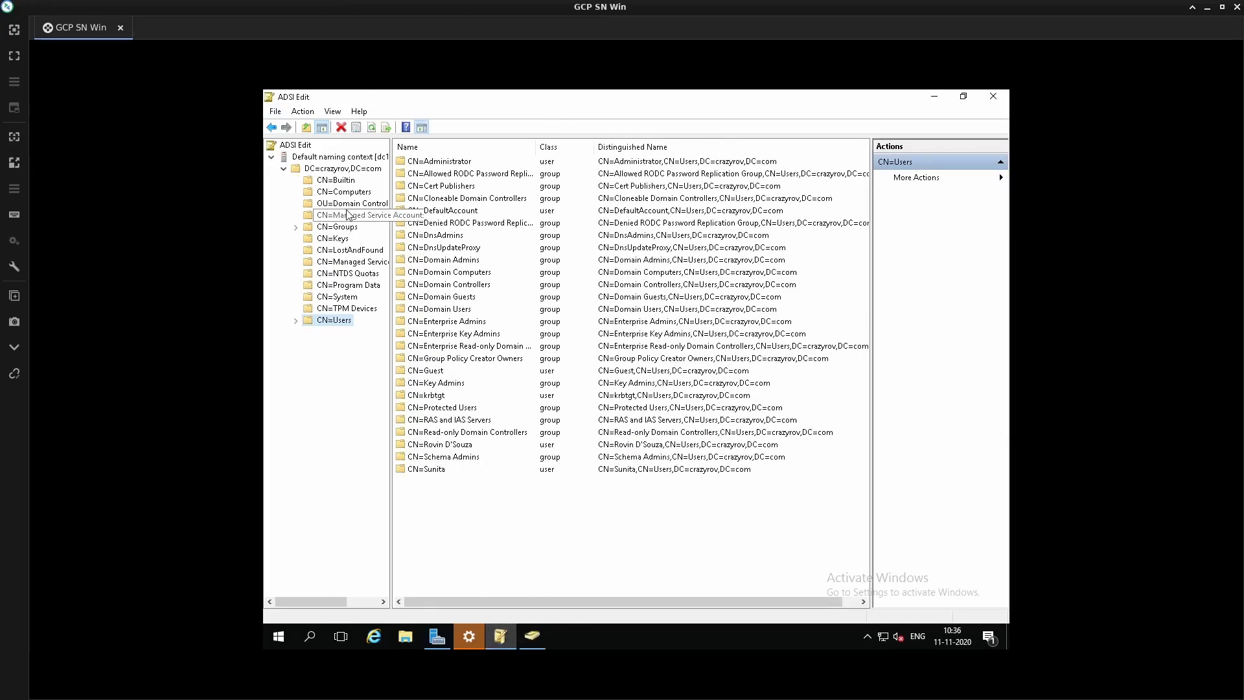
pyautogui.click(339, 228)
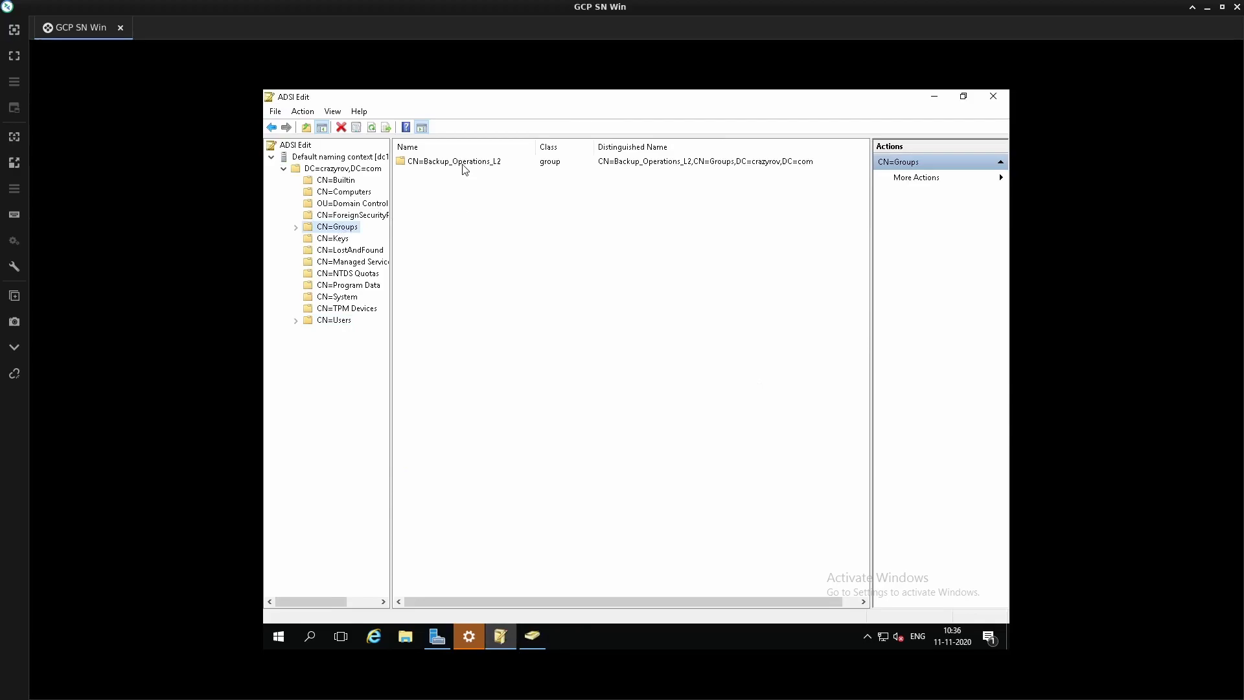
pyautogui.rightClick(464, 162)
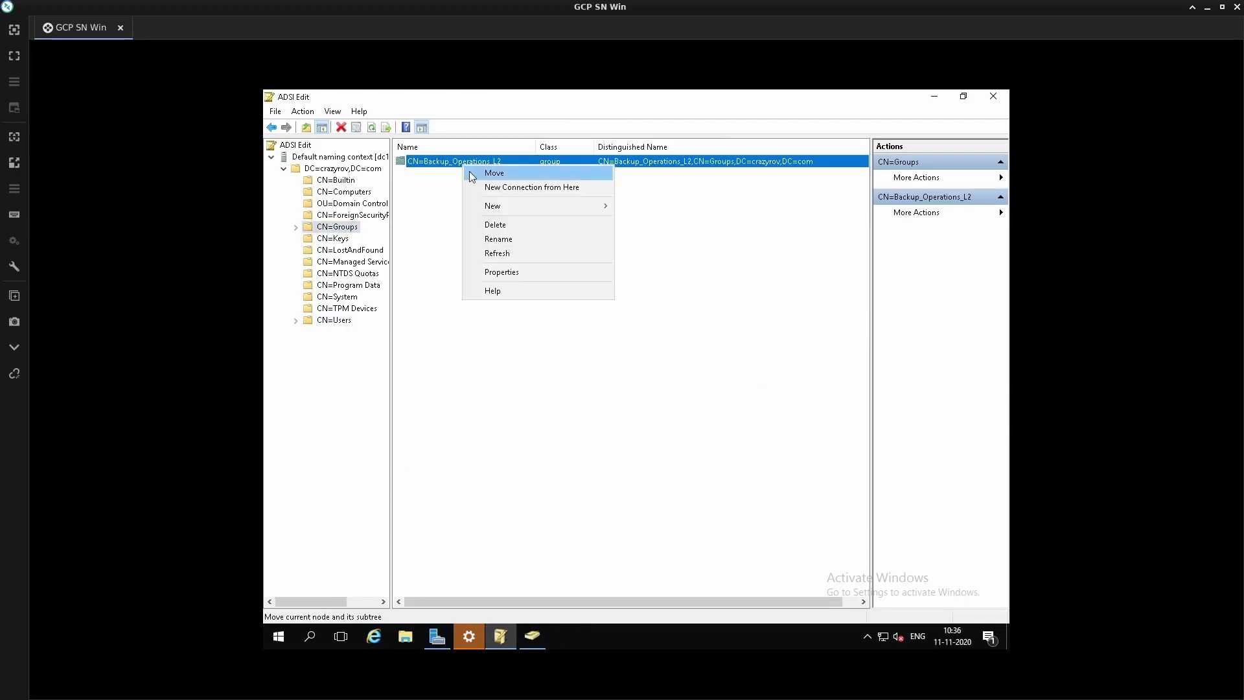
pyautogui.click(502, 272)
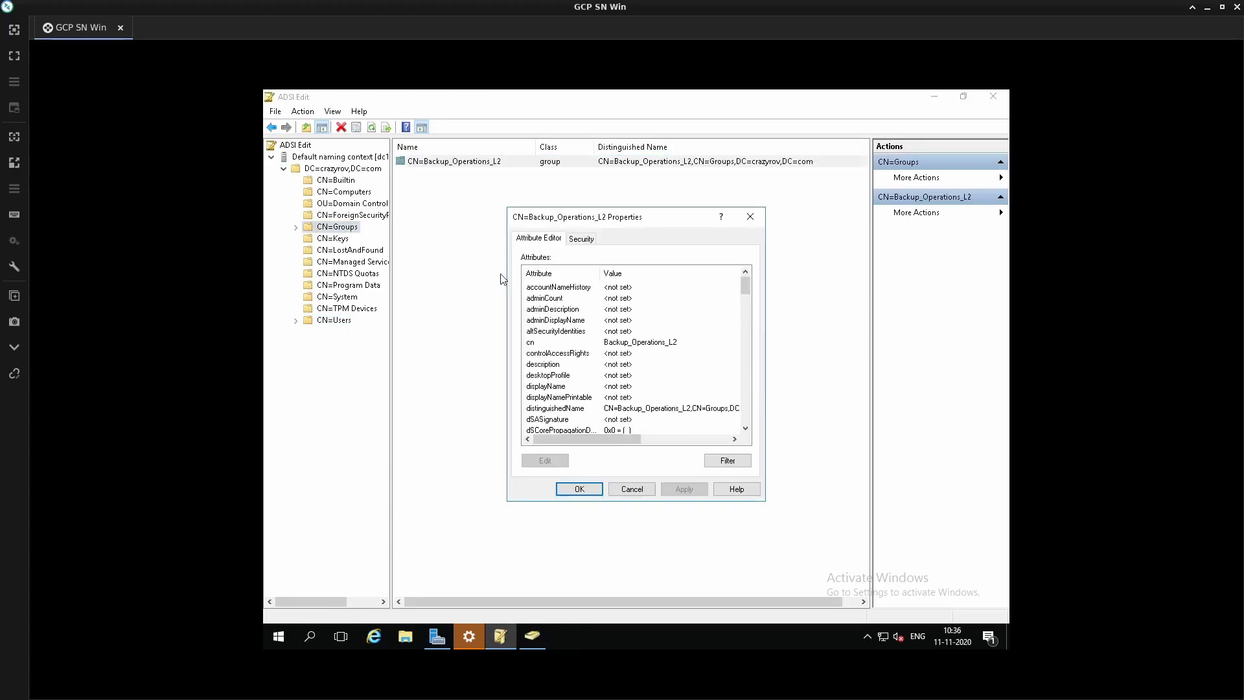
pyautogui.doubleClick(590, 409)
pyautogui.hotkey('ctrl', 'c')
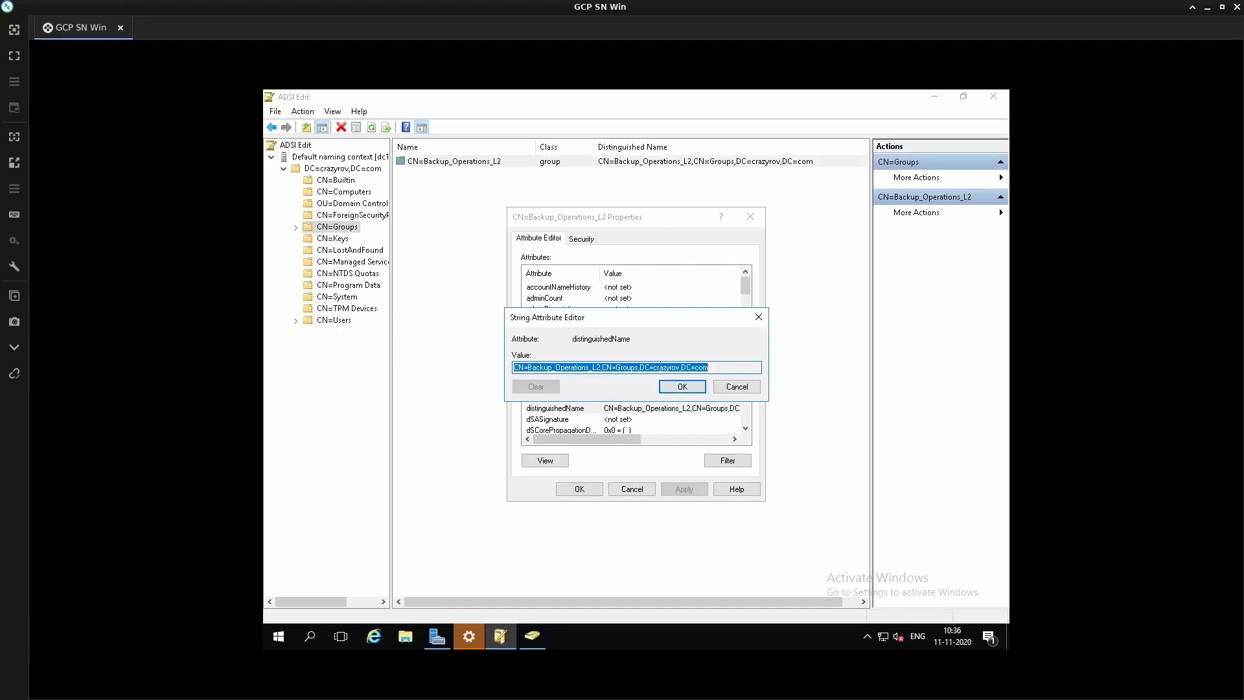
pyautogui.click(674, 385)
pyautogui.hotkey('alt', 'Tab')
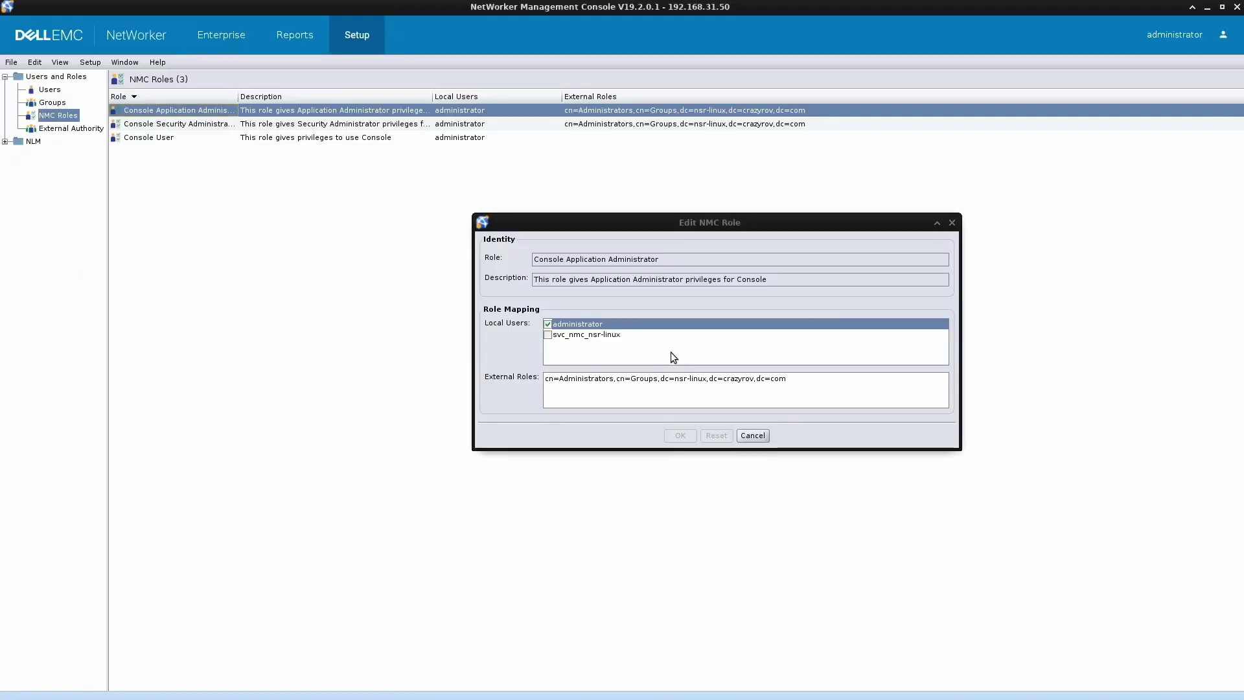
# - Add CN=Backup_Operations_L2,CN=Groups,DC=crazyrov,DC=com as a Console Application Administrator external role
pyautogui.click(647, 394)
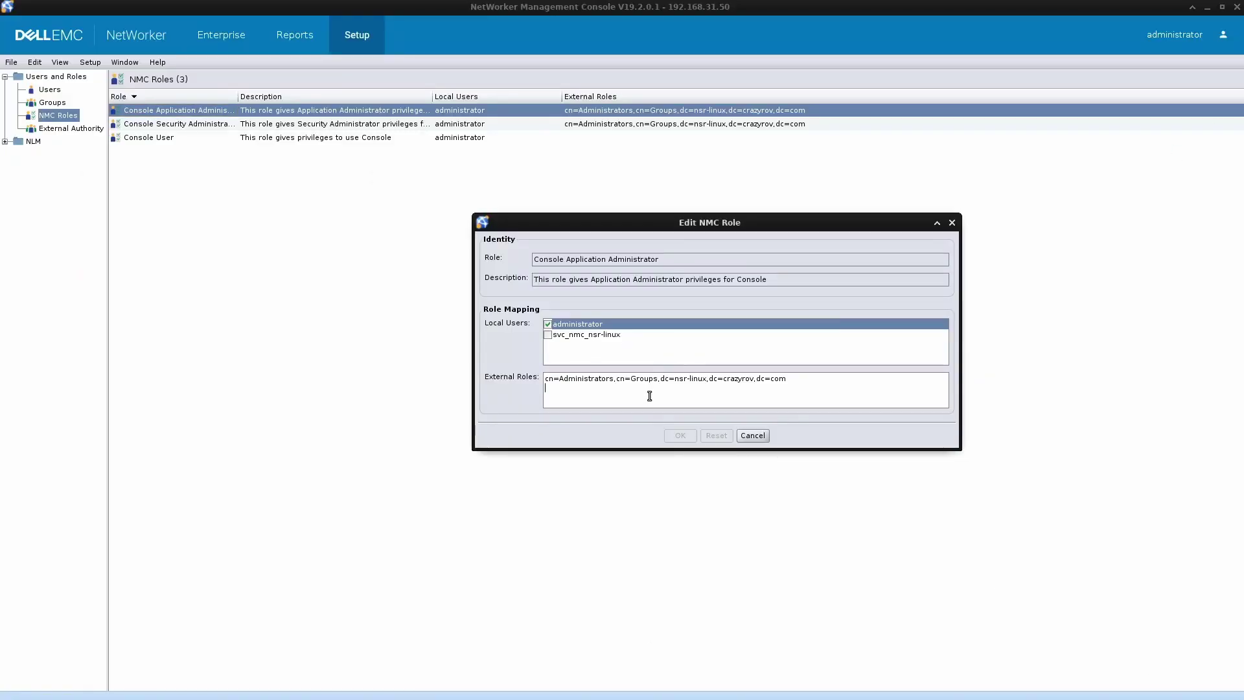
pyautogui.press('Return')
pyautogui.hotkey('ctrl', 'v')
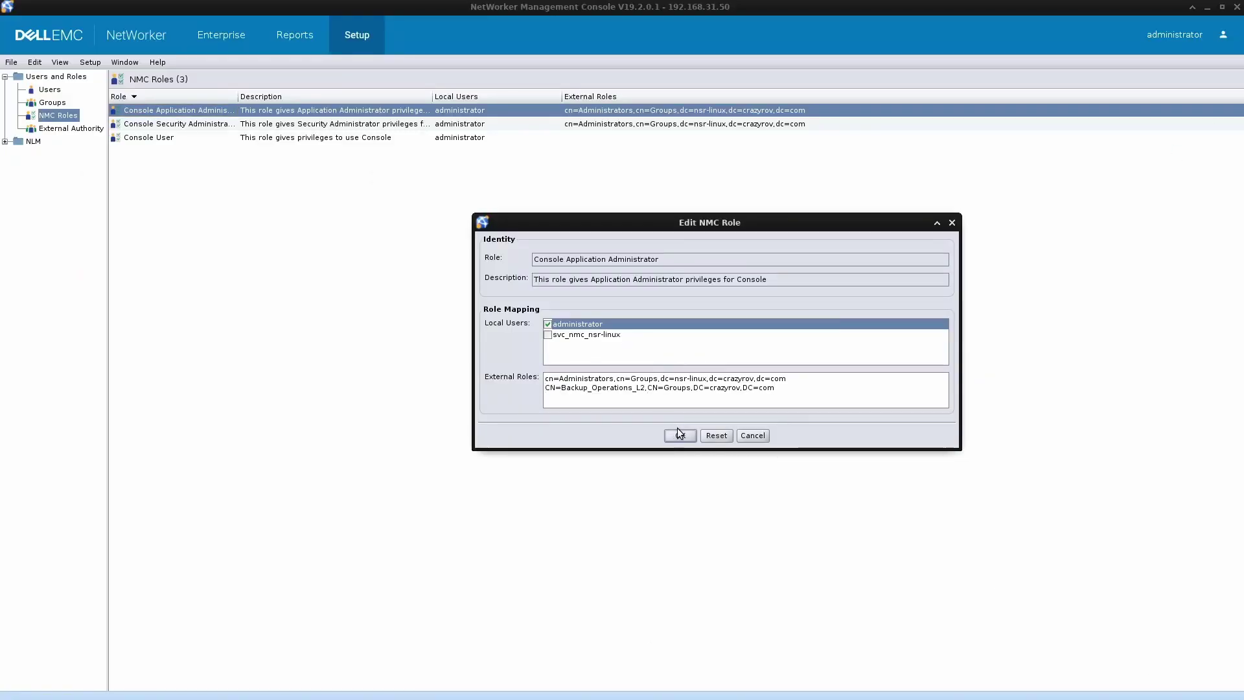
pyautogui.click(681, 436)
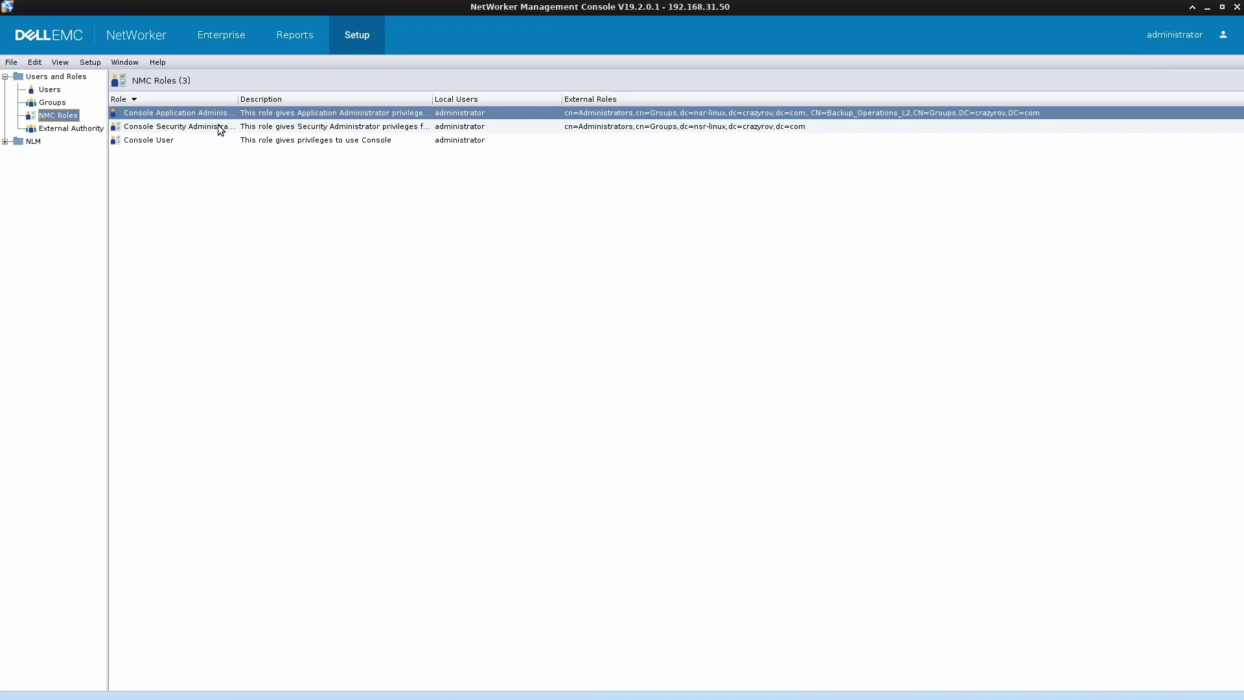
pyautogui.moveTo(238, 98); pyautogui.dragTo(308, 98)
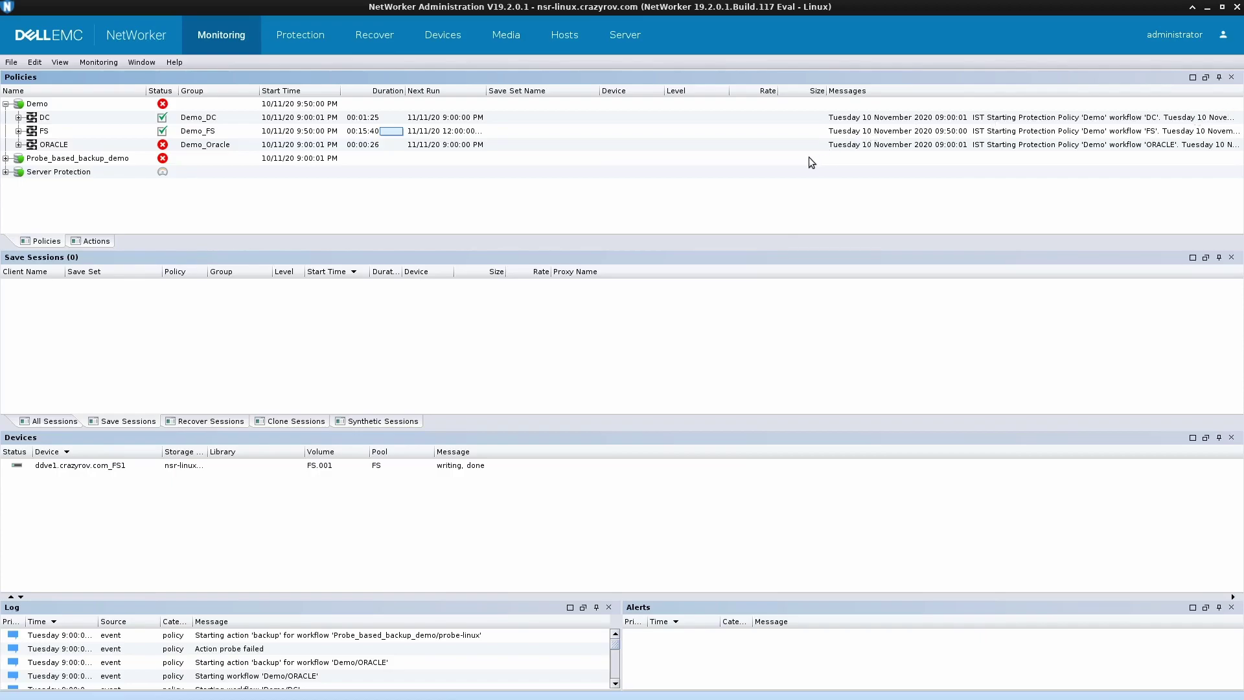
# - Confirm the Application Administrators user group lists the CN=Backup_Operations_L2 external role
pyautogui.click(625, 34)
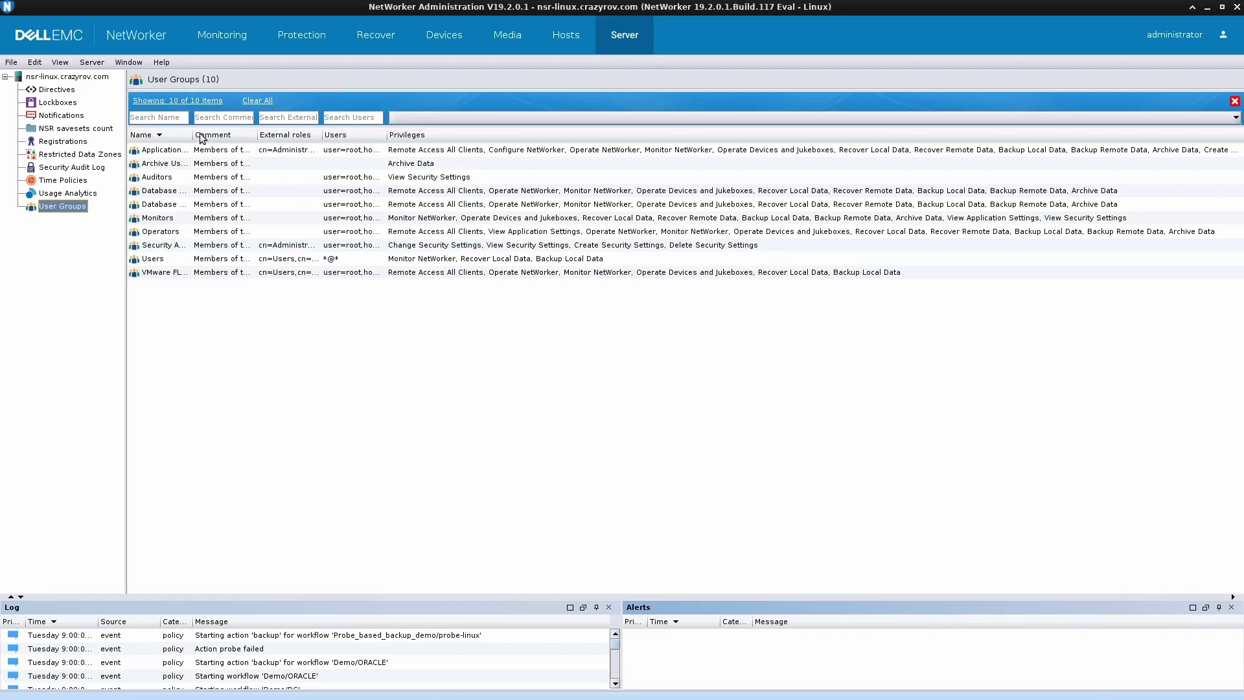
pyautogui.moveTo(192, 133); pyautogui.dragTo(290, 129)
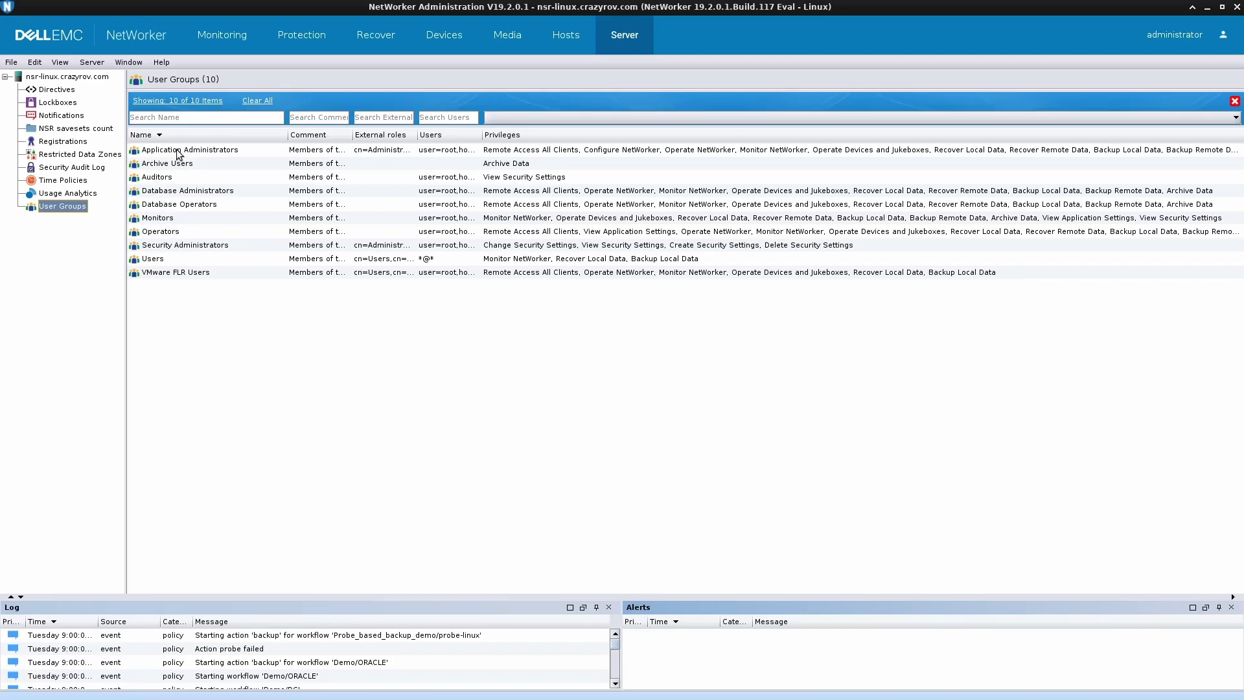
pyautogui.doubleClick(230, 155)
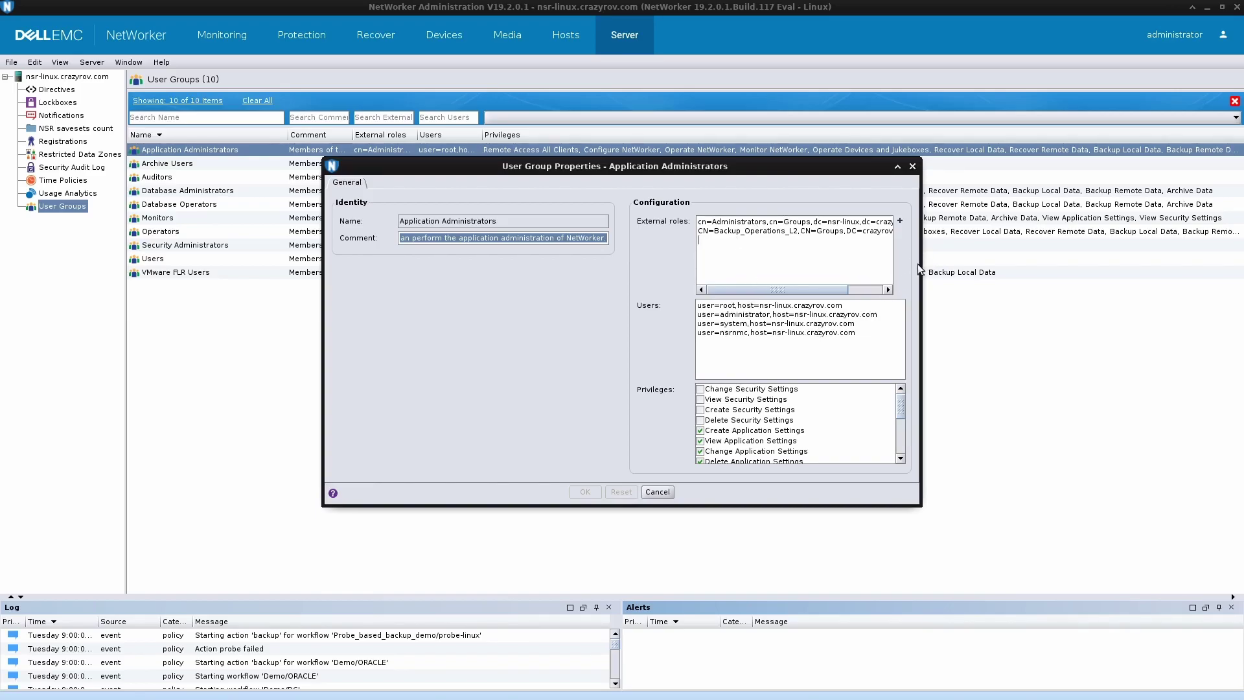
pyautogui.moveTo(921, 268); pyautogui.dragTo(1052, 256)
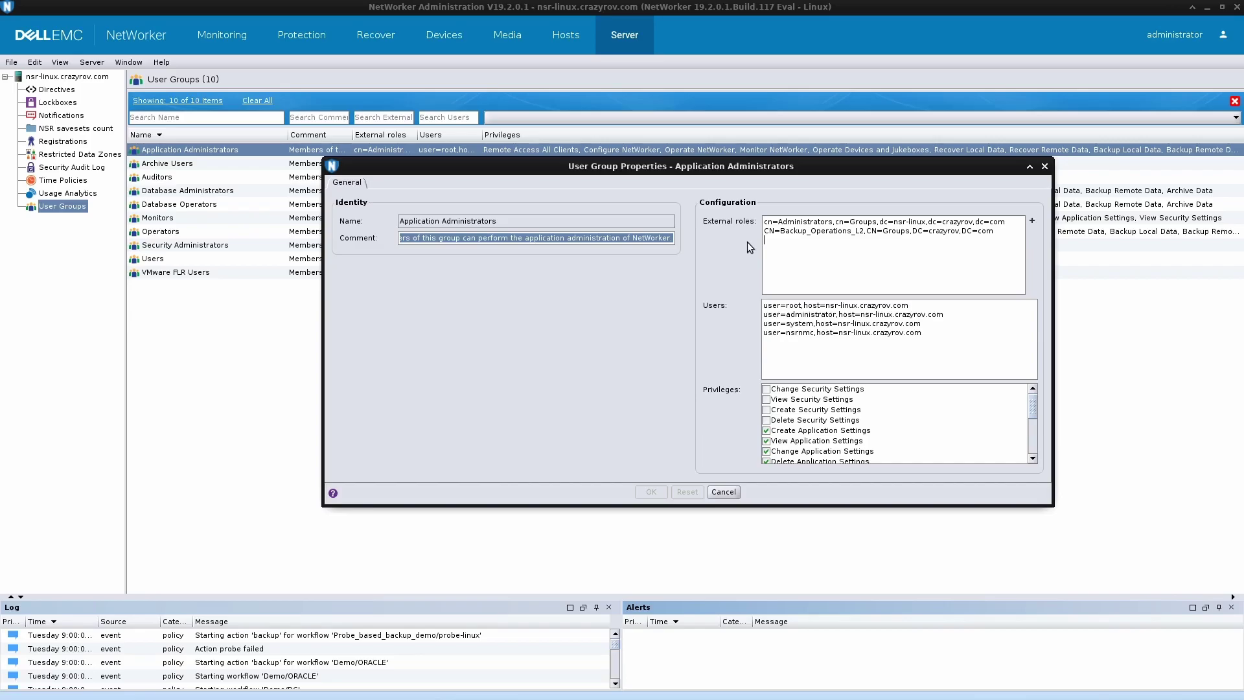
pyautogui.click(909, 251)
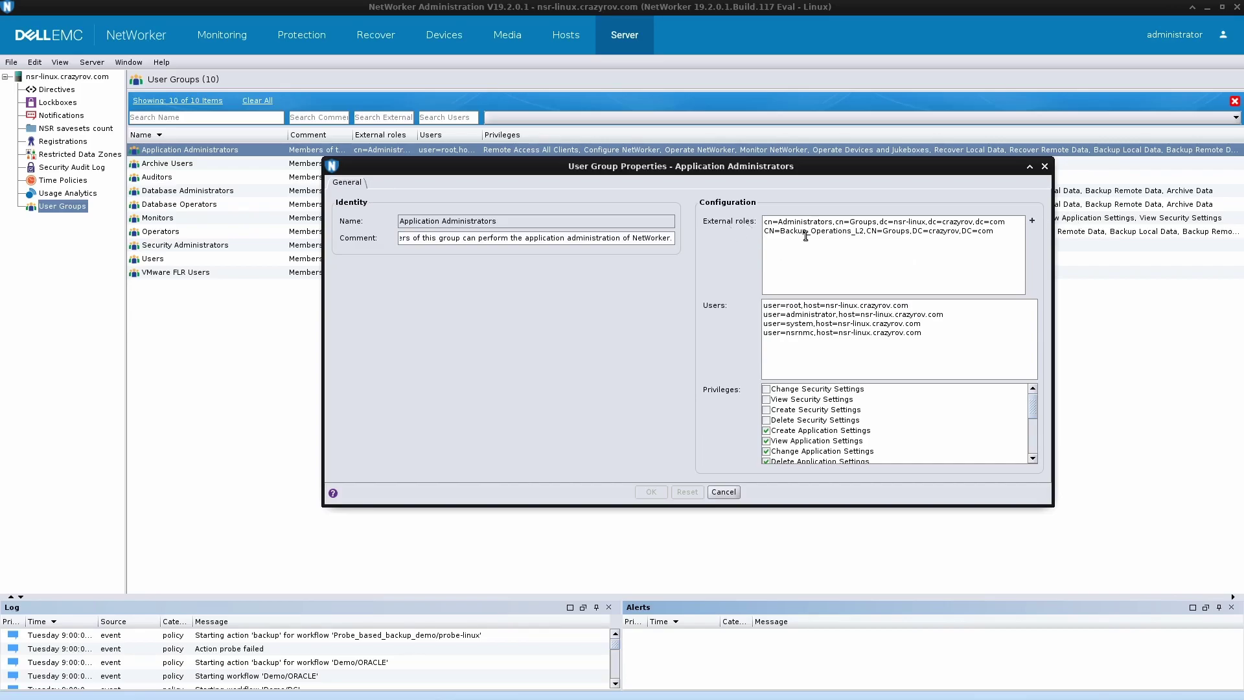
pyautogui.click(729, 492)
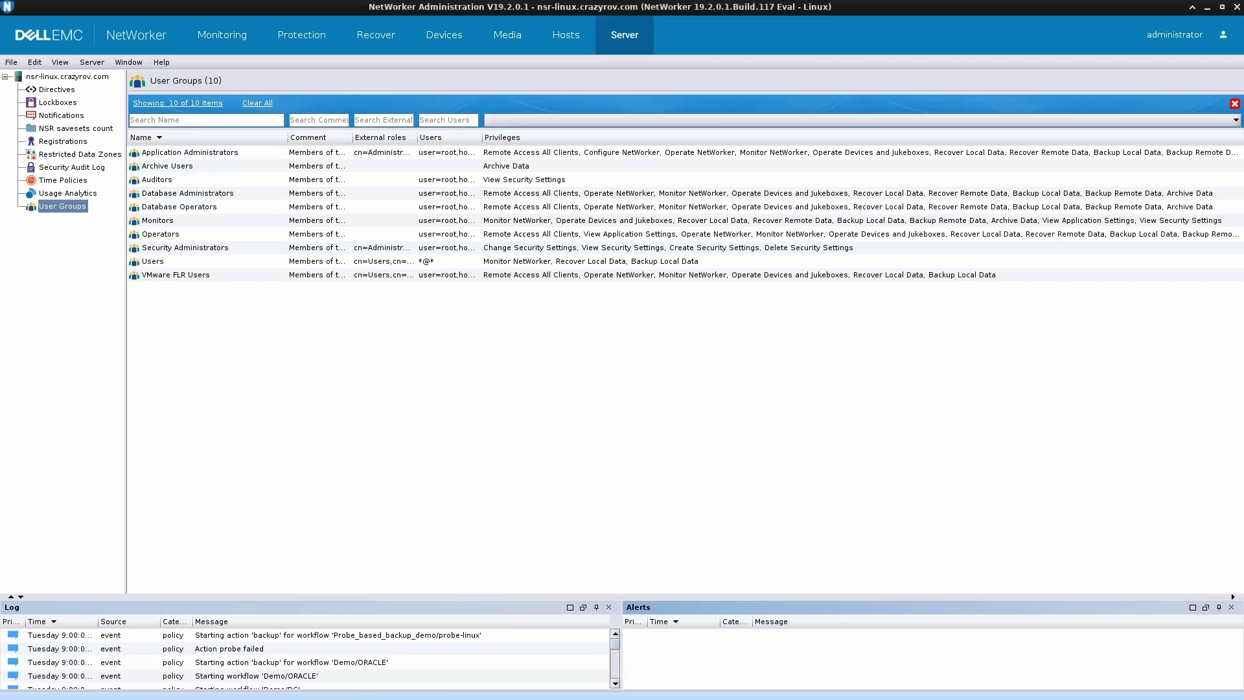
# - Relaunch NMC and log in as the crazyrov.com domain user, retyping the password after a failed attempt
pyautogui.click(1147, 410)
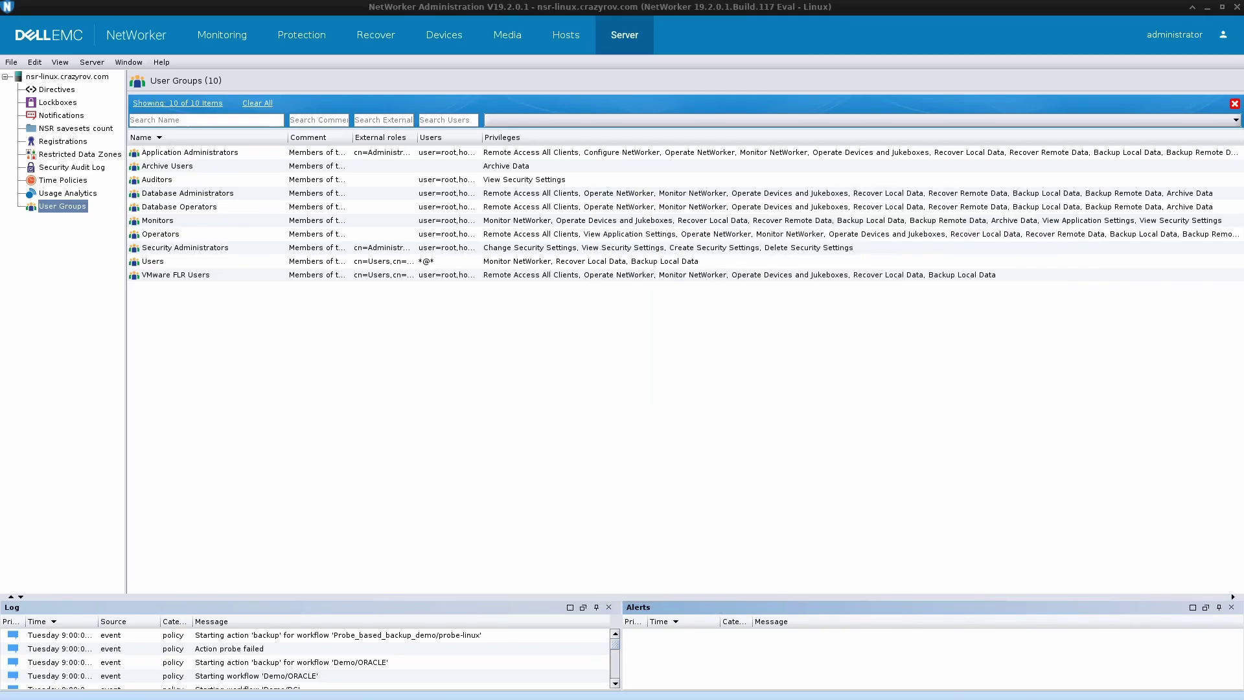
pyautogui.click(1102, 447)
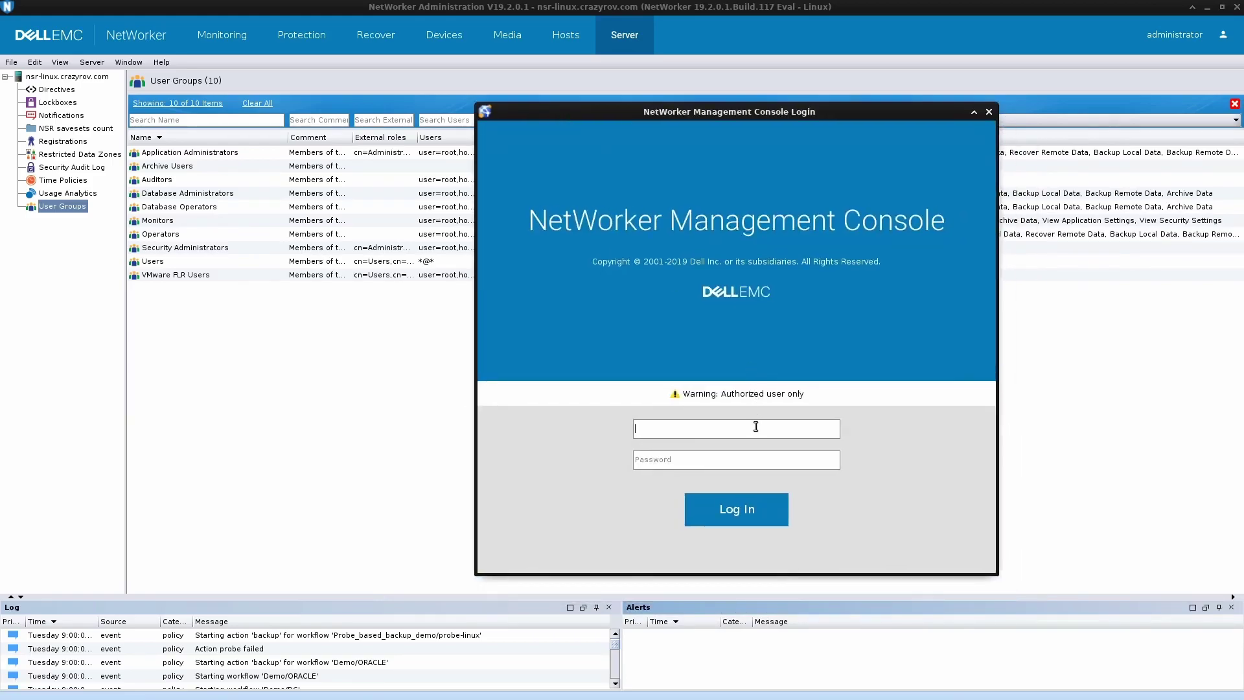
pyautogui.write('crazyrov.com\\sunita')
pyautogui.press('Tab')
pyautogui.write('Password@1234')
pyautogui.click(755, 506)
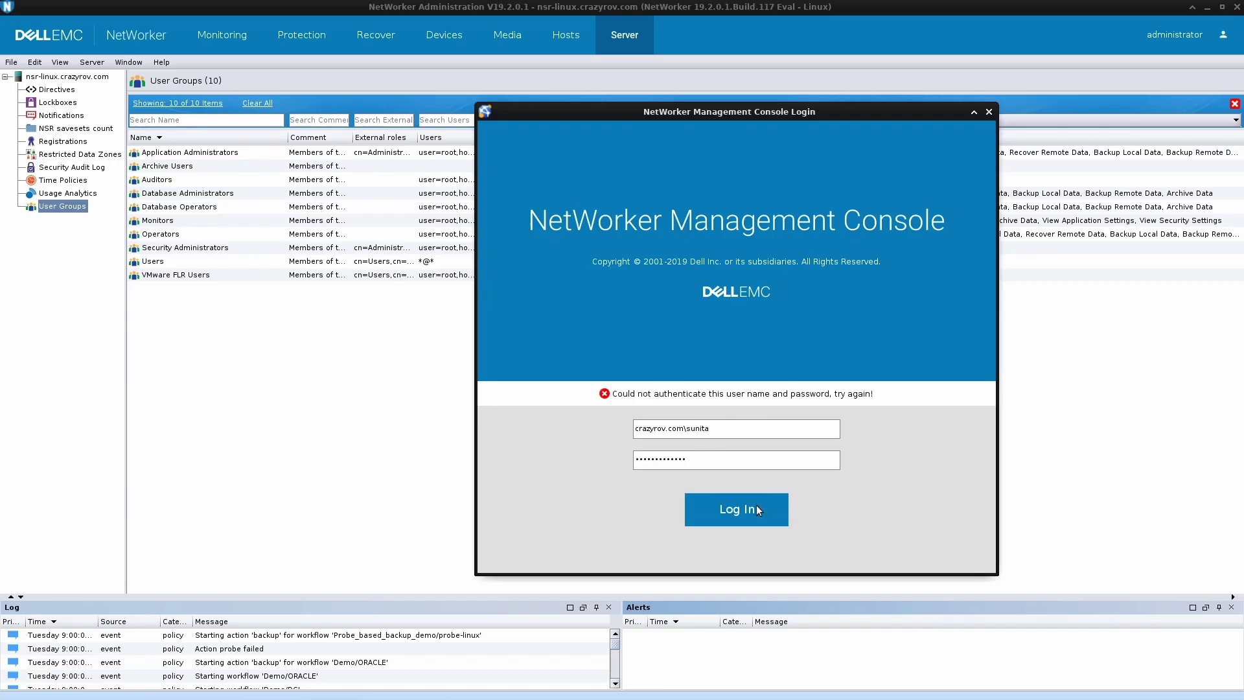
pyautogui.hotkey('ctrl', 'a')
pyautogui.write('Password')
pyautogui.click(763, 504)
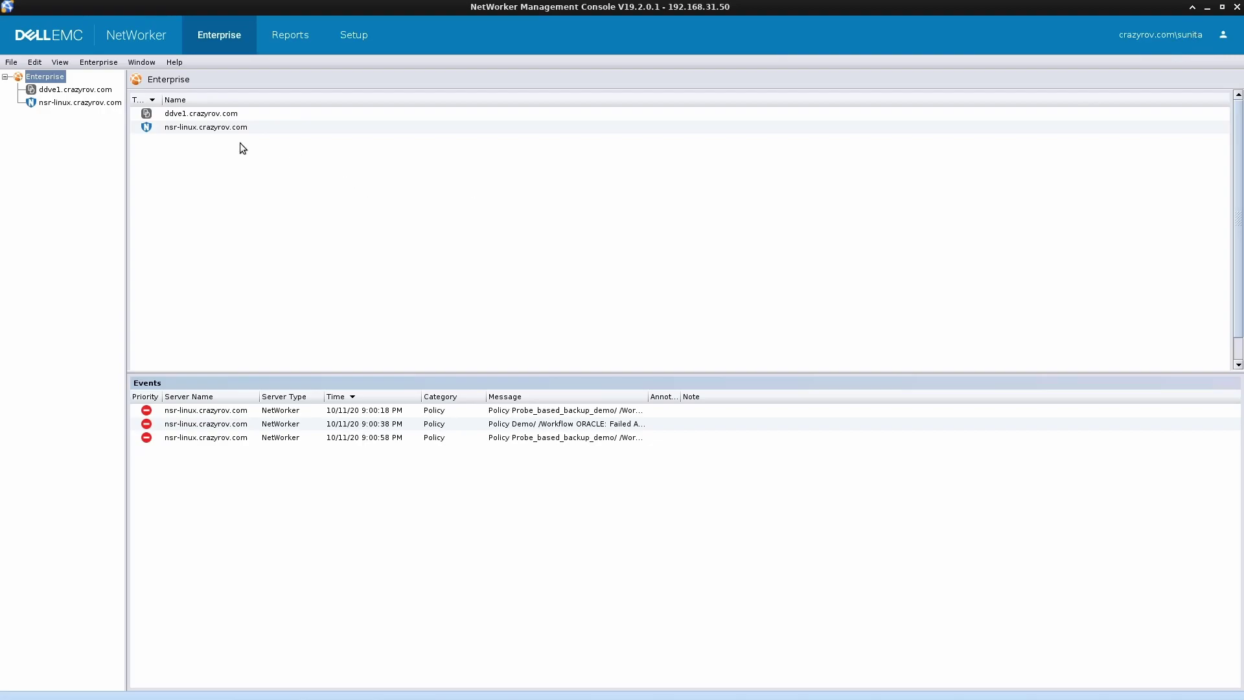
# - Launch NetWorker Administration for nsr-linux.crazyrov.com, dismissing the vCenter error
pyautogui.rightClick(227, 125)
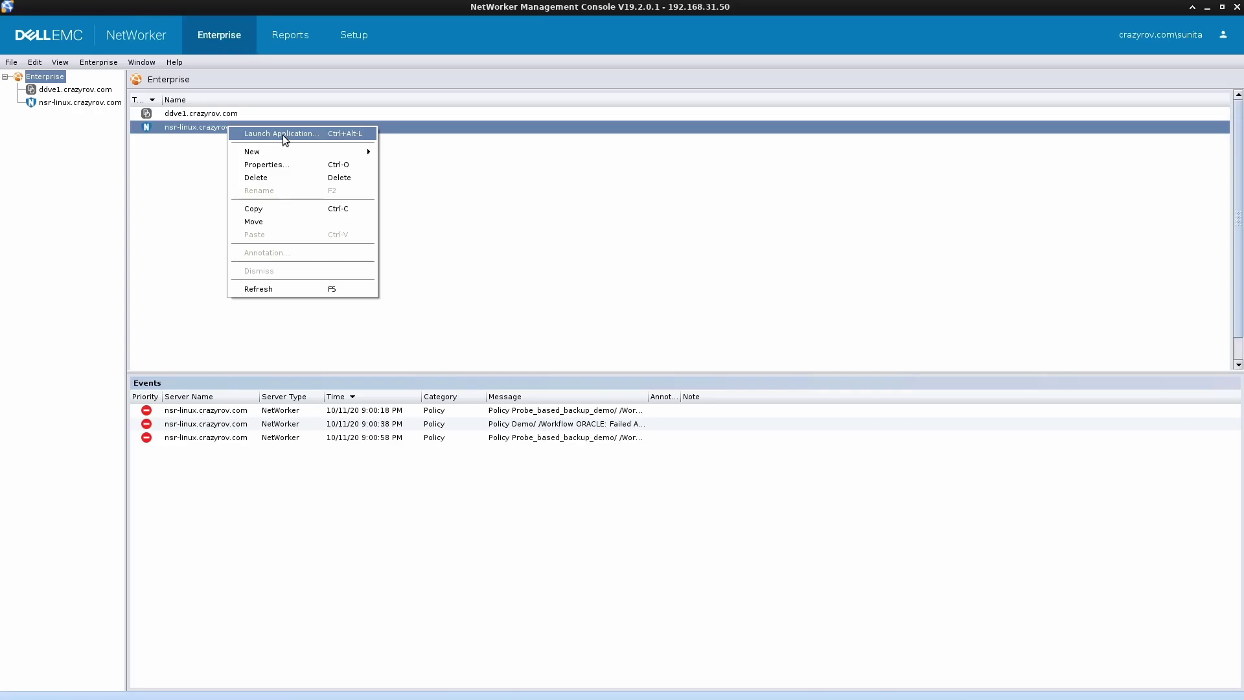
pyautogui.click(282, 135)
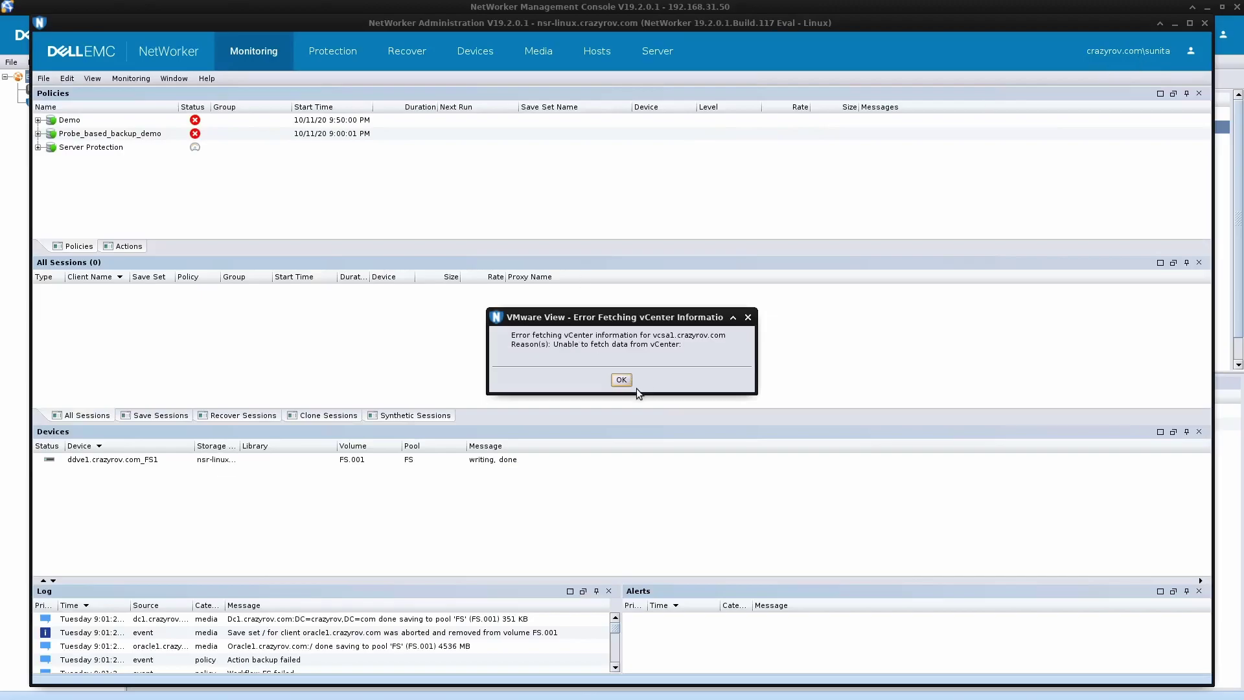
pyautogui.click(621, 380)
# - Browse the Protection > Clients list, then move to the Server area
pyautogui.click(359, 51)
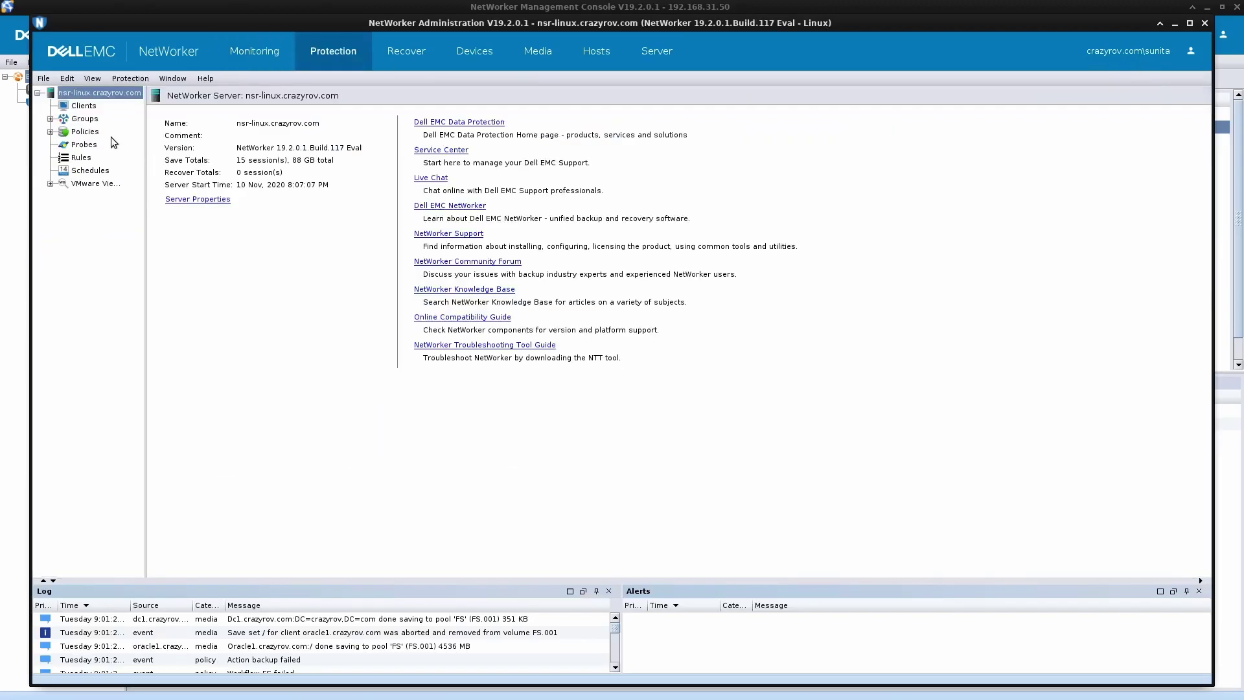
pyautogui.click(82, 105)
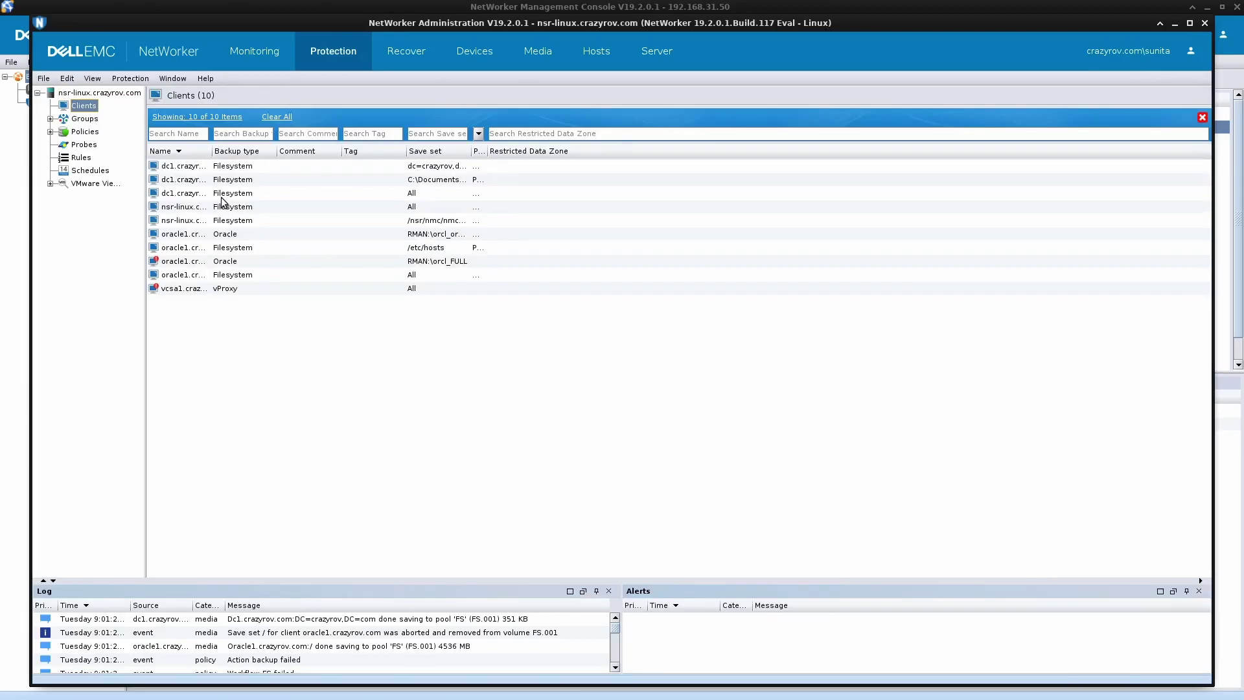
pyautogui.rightClick(222, 194)
pyautogui.click(676, 372)
pyautogui.click(646, 53)
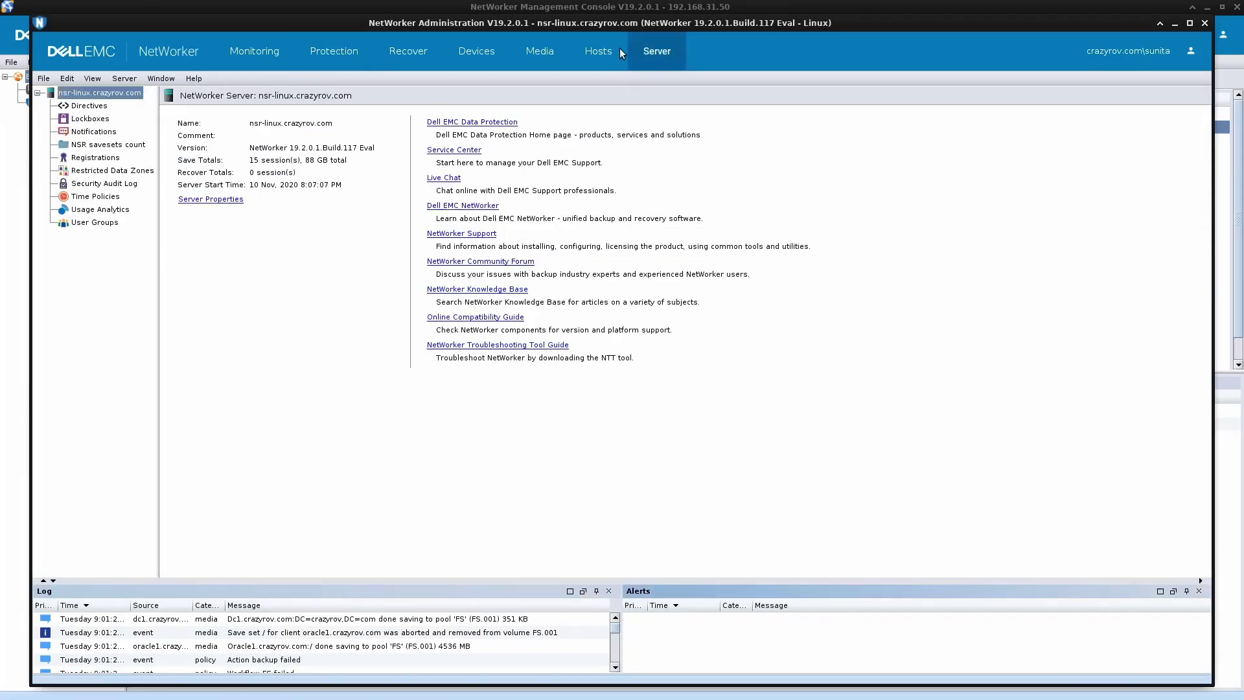